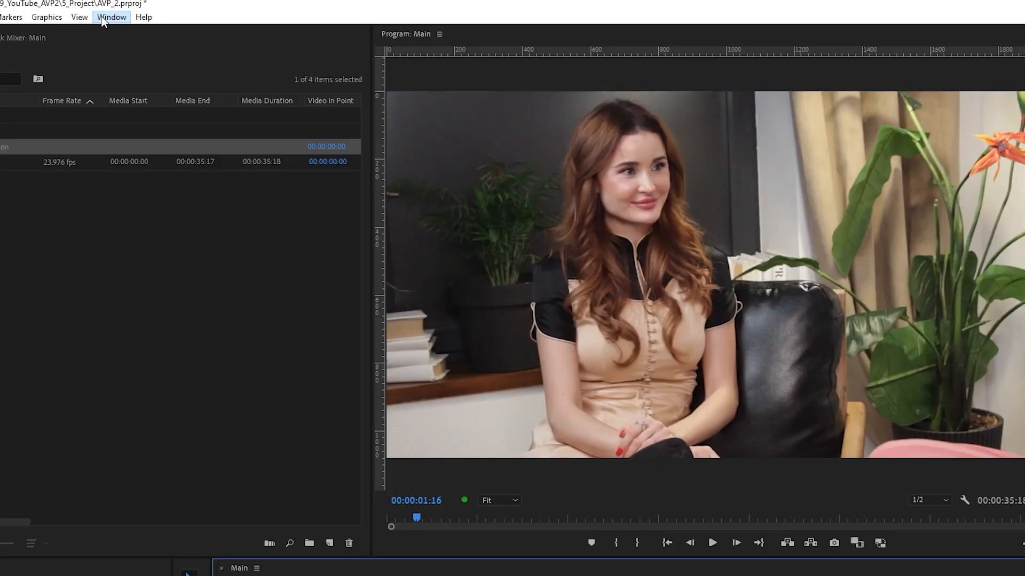
Switch to the Color workspace so the scopes and Lumetri controls are available
click(115, 7)
mouse_move(145, 18)
click(597, 193)
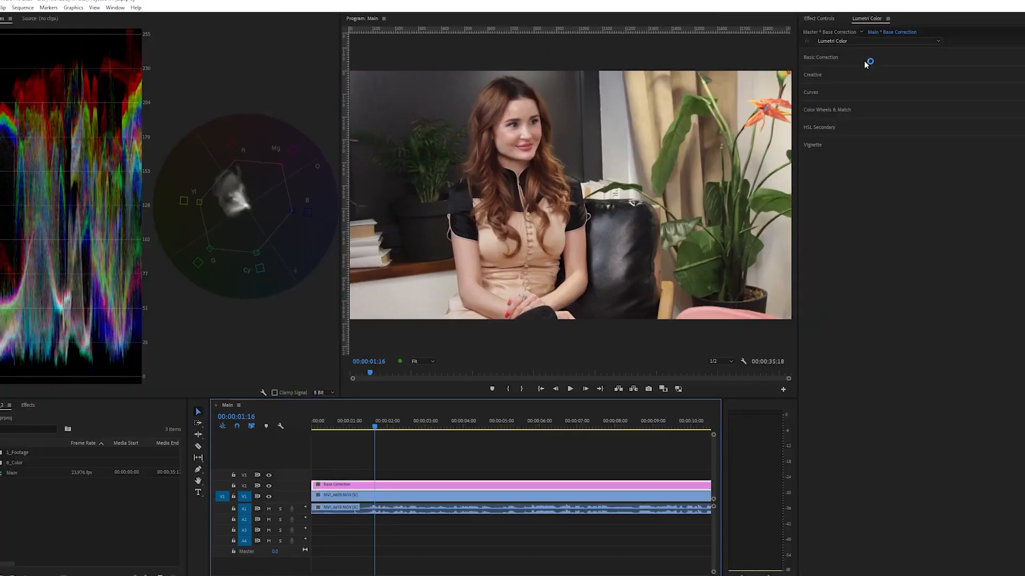
Add a Lumetri Color effect to the Base Correction layer and rename it EXP
click(861, 42)
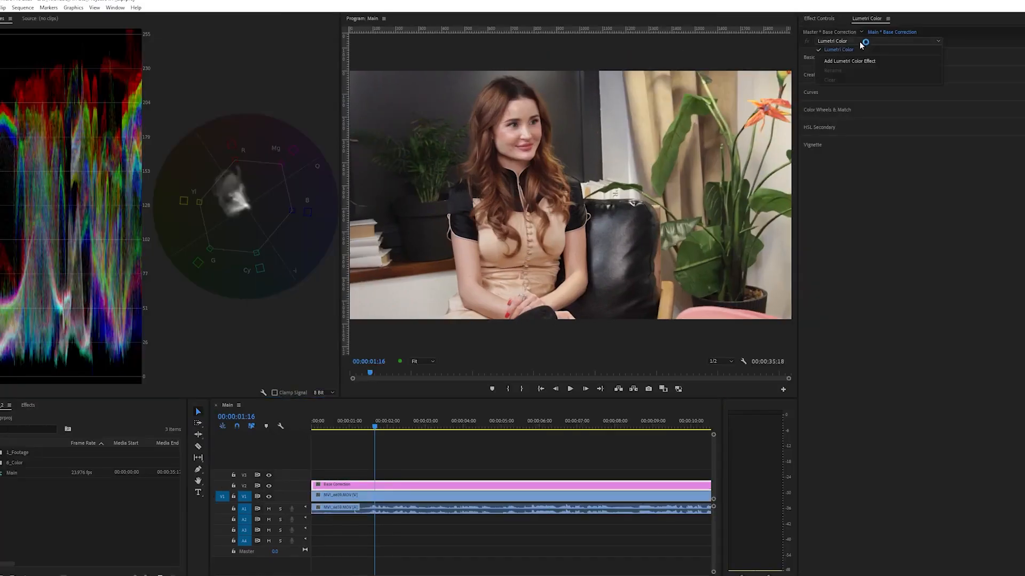
click(842, 63)
click(846, 43)
click(836, 70)
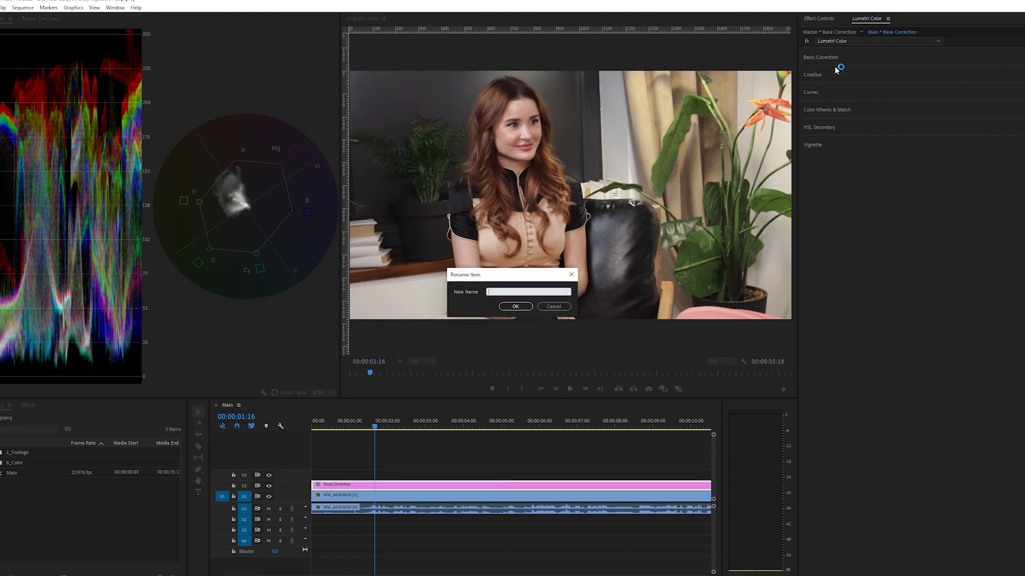
text(EXP)
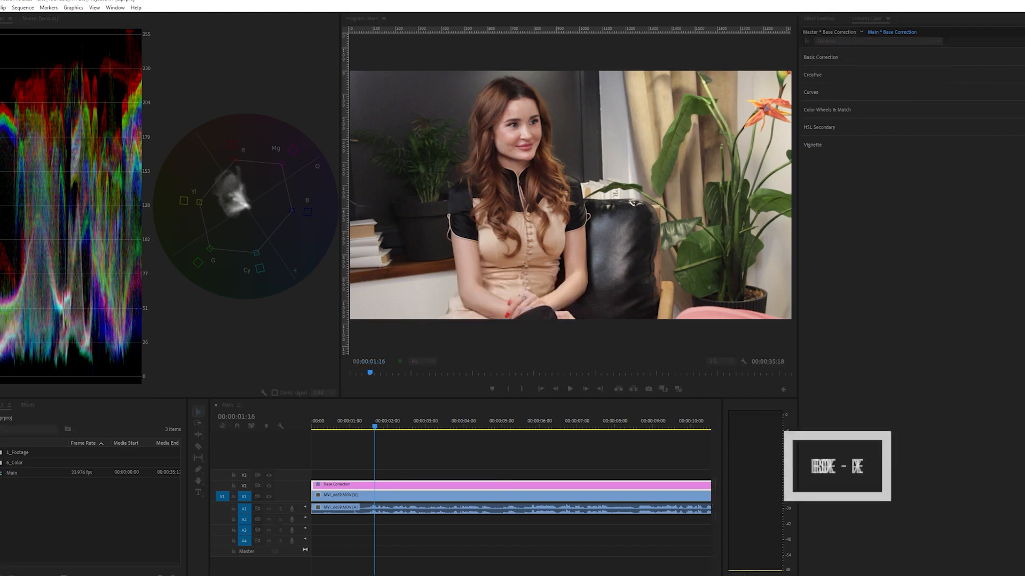
key(Return)
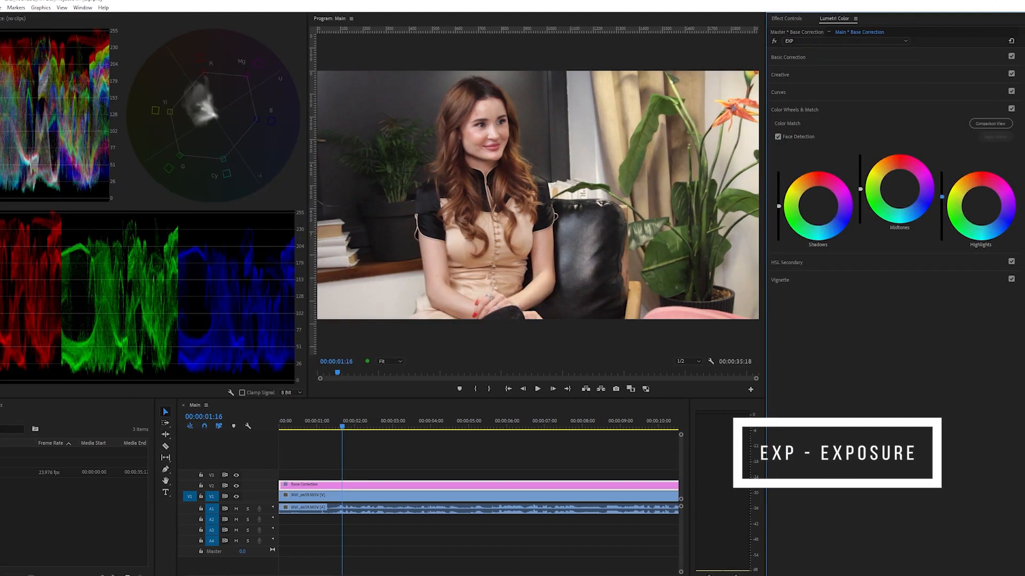
Lower the shadows and raise the midtones slightly with the EXP effect's color wheel luminance sliders
drag(778, 205, 779, 210)
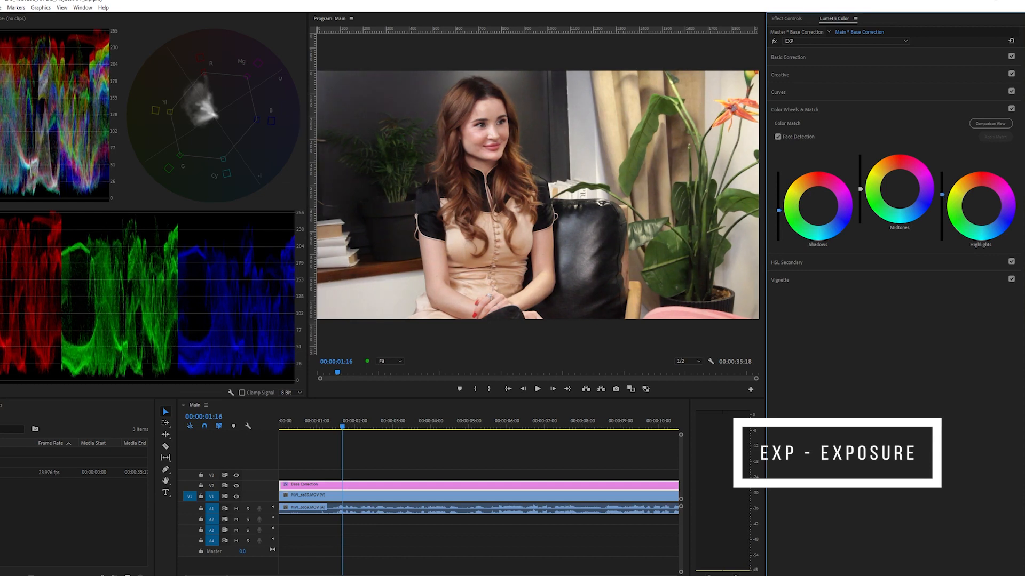
drag(860, 189, 860, 185)
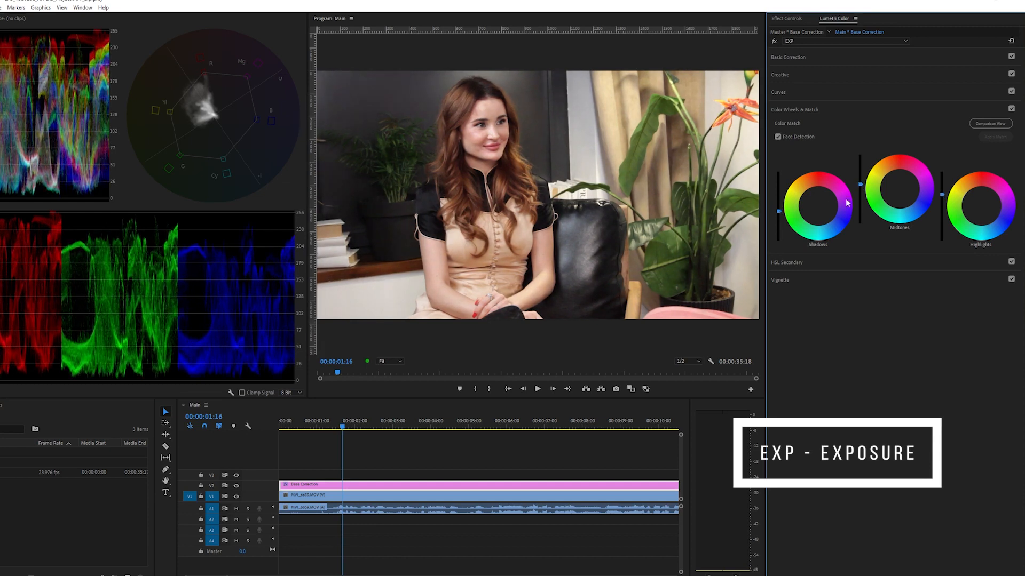
click(525, 156)
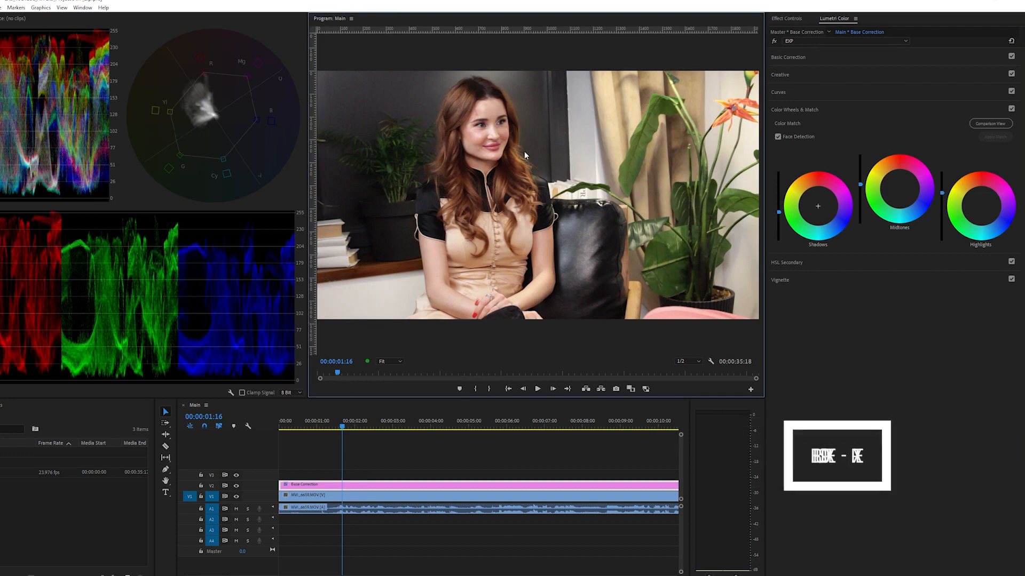
Toggle the EXP effect's Color Wheels & Match correction off and on to compare the exposure, leaving it enabled
click(1011, 109)
click(1011, 109)
click(1012, 109)
click(1011, 109)
click(807, 110)
Add another Lumetri Color effect to the Base Correction layer and rename it WB
click(826, 42)
click(805, 62)
click(802, 41)
click(797, 78)
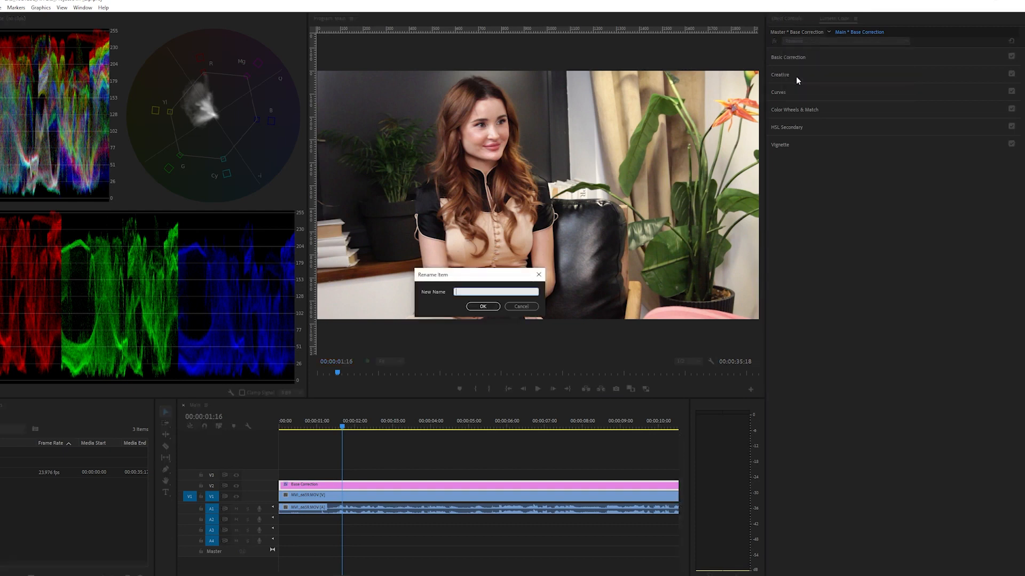
text(WB)
key(Return)
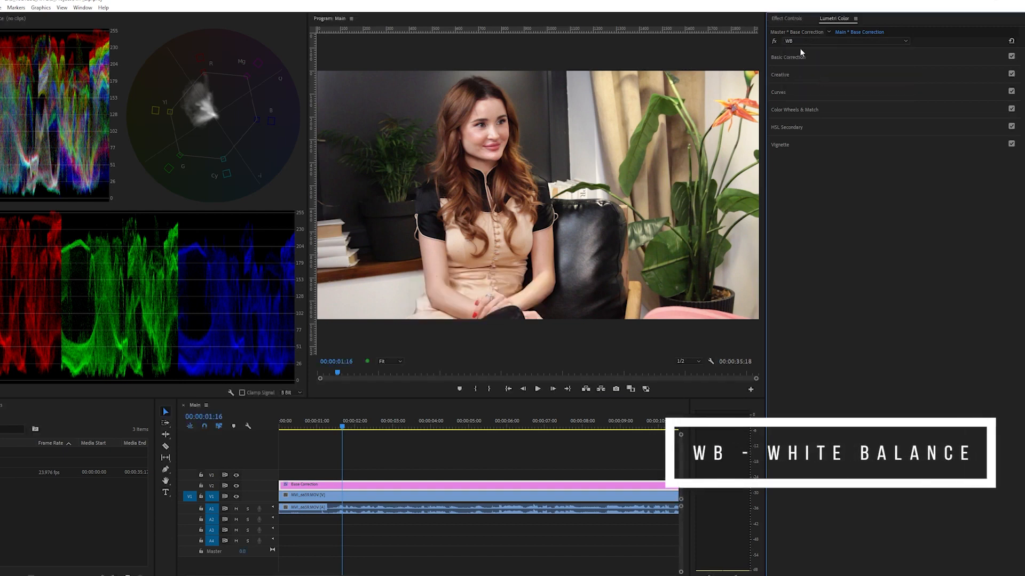
Draw a second opacity mask on the V1 clip, outlining a small patch of the dark plant pot beside the books
click(442, 242)
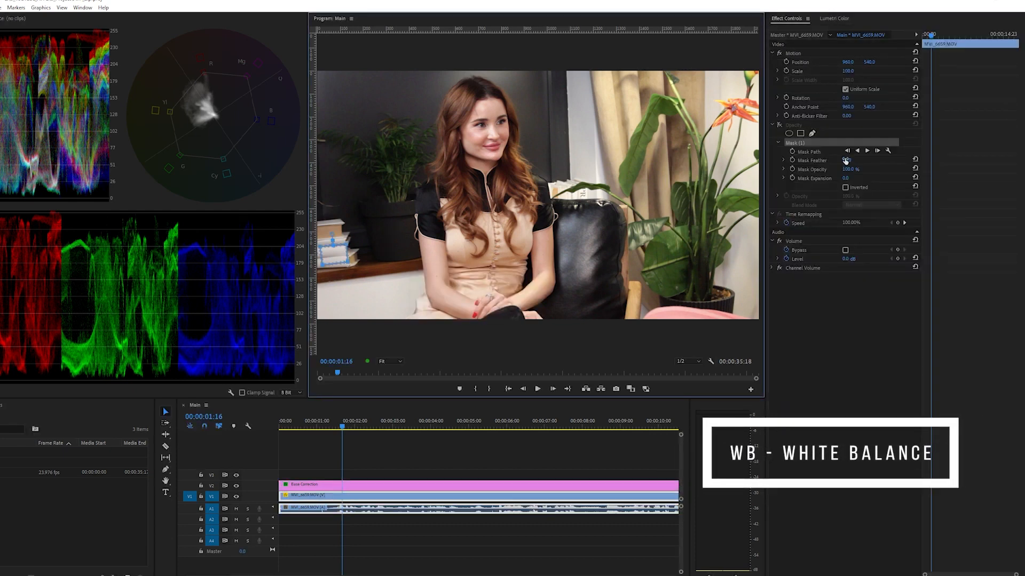
click(811, 134)
click(357, 250)
click(373, 228)
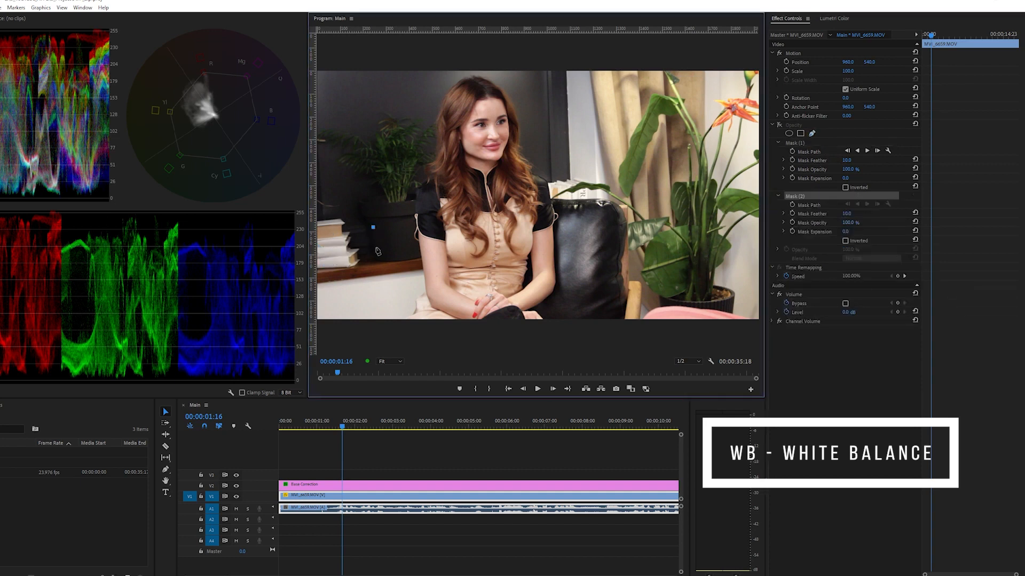
click(389, 246)
click(387, 225)
click(373, 227)
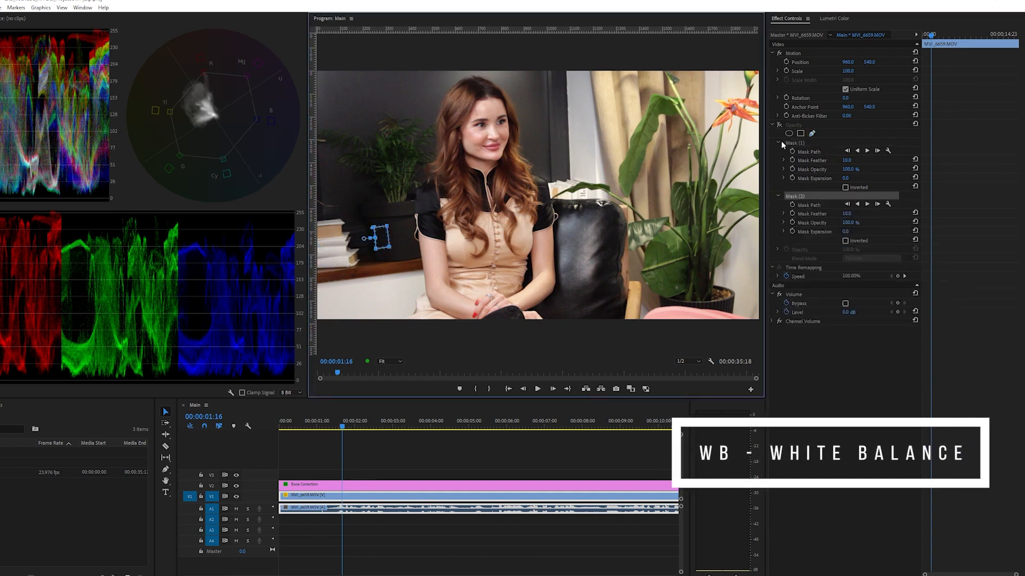
Return to the WB Lumetri effect and toggle it off and on to compare the white balance correction
click(834, 18)
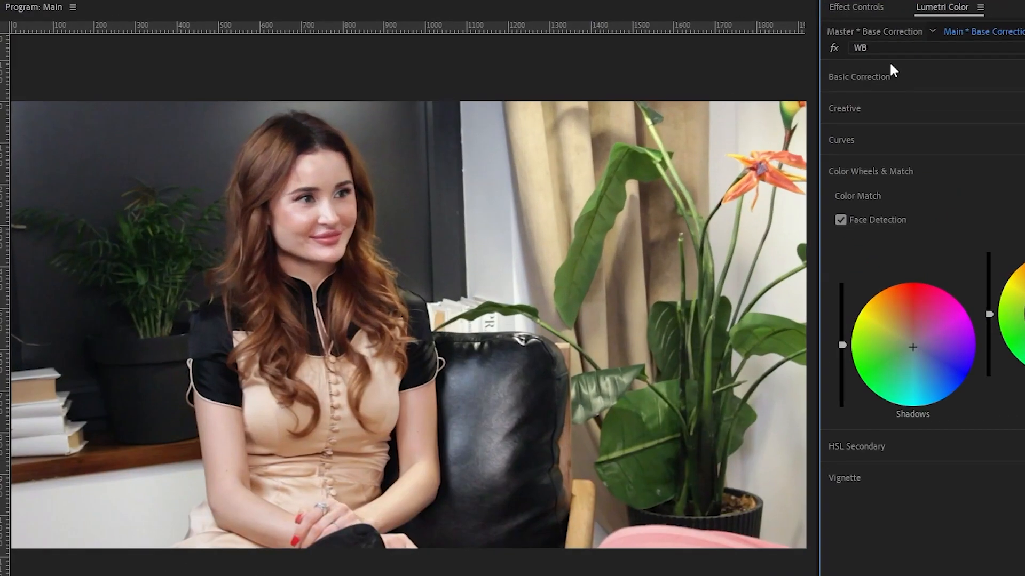
click(805, 40)
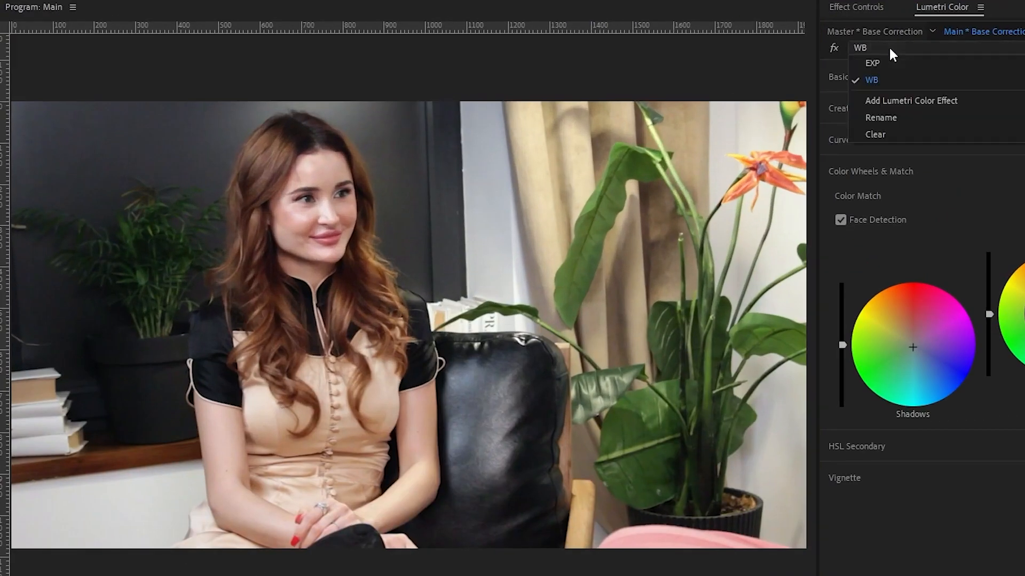
click(886, 79)
click(835, 48)
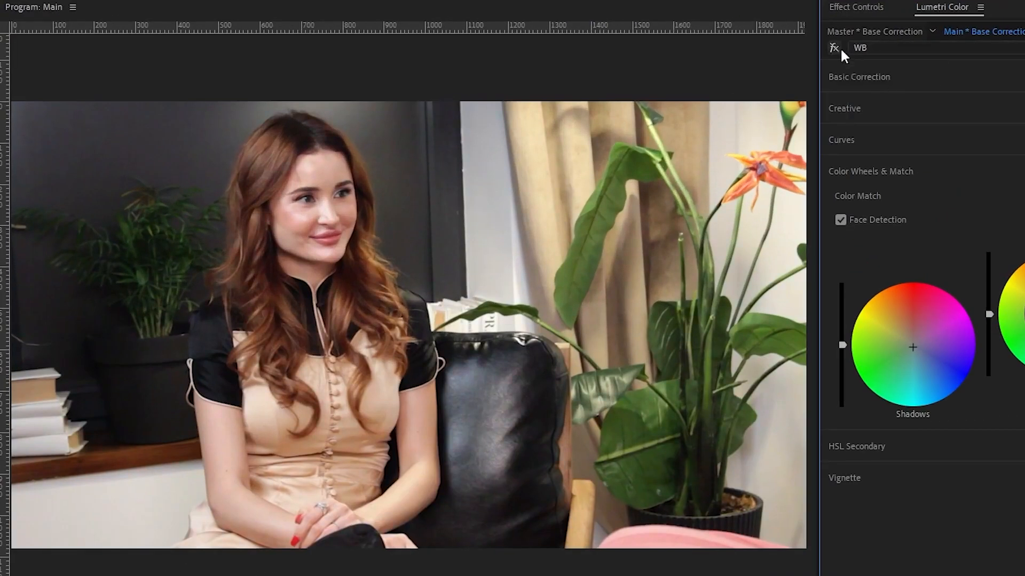
click(841, 49)
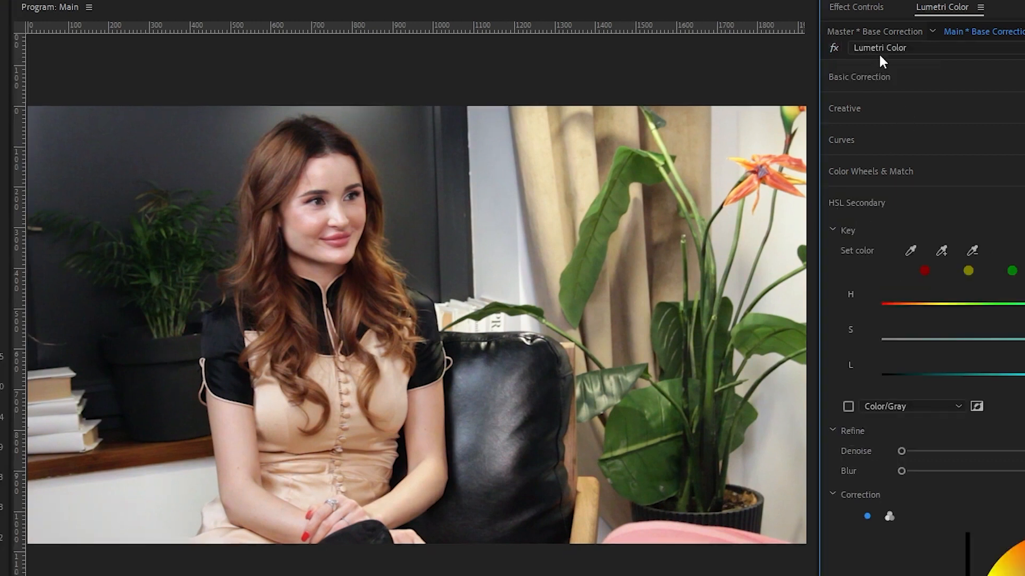
Rename the third Lumetri Color effect on the Base Correction layer SkinTones
click(879, 49)
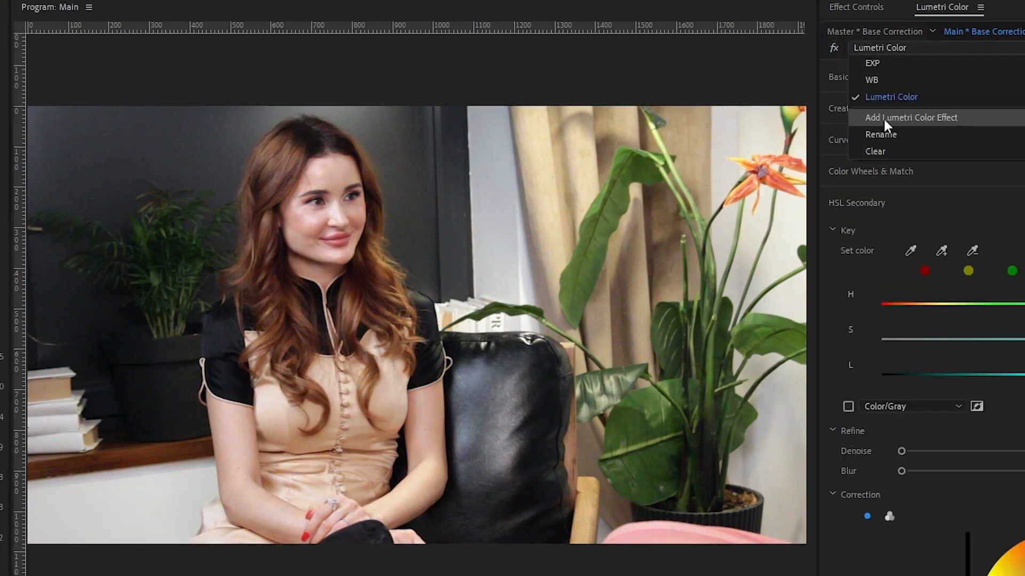
click(883, 111)
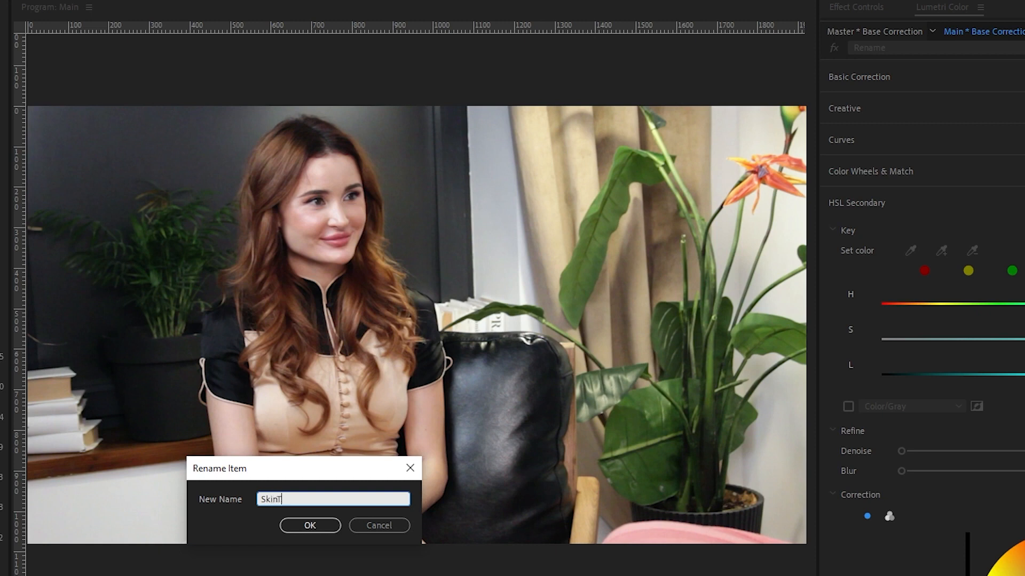
text(SkinTones)
key(Return)
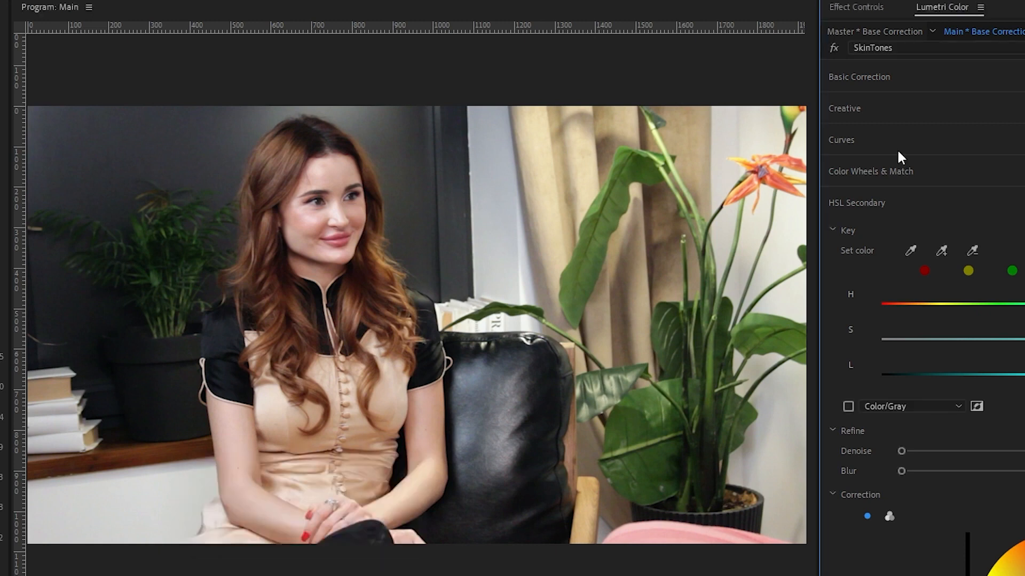
Key the woman's skin in HSL Secondary, previewing with the Color/Gray mask and refining the saturation range, lightness range and denoise
click(314, 183)
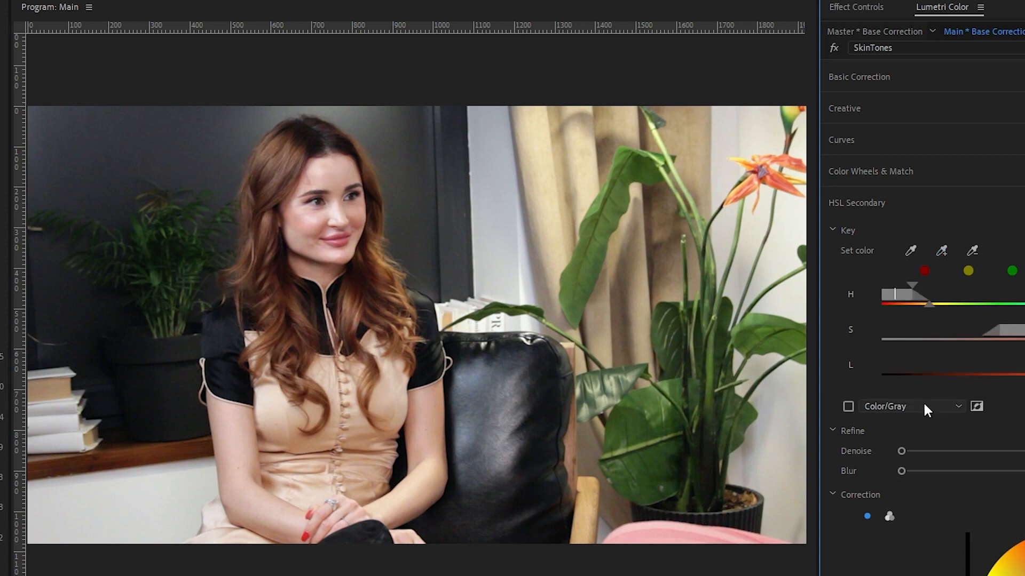
click(850, 408)
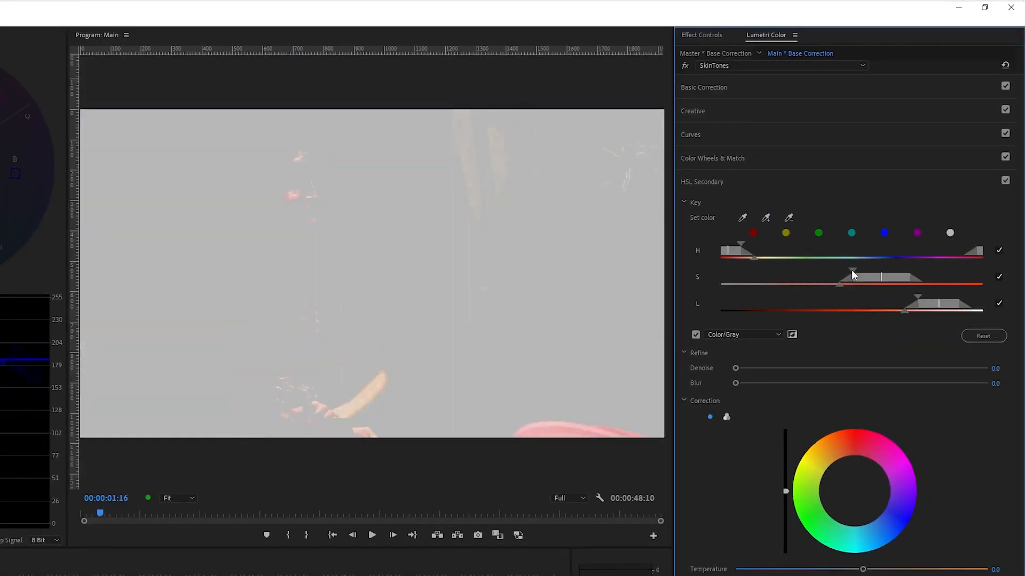
drag(852, 271, 830, 272)
drag(938, 303, 881, 304)
mouse_move(861, 297)
mouse_down()
mouse_move(830, 301)
mouse_move(863, 303)
mouse_up()
drag(856, 298, 771, 285)
drag(829, 312, 821, 312)
drag(736, 368, 804, 368)
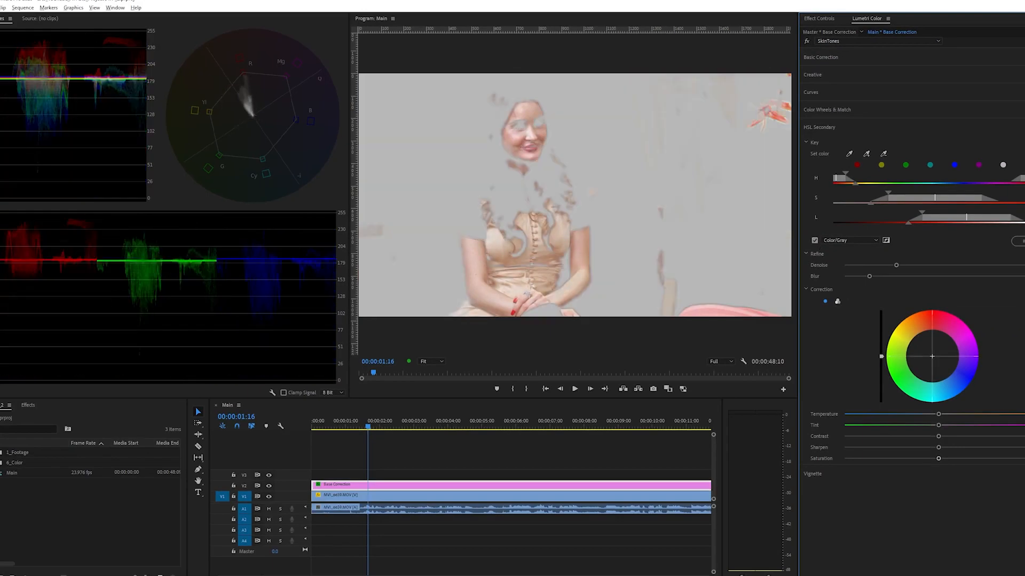
Shift the keyed skin slightly toward green with a warmer temperature, and turn off the mask preview to compare the correction
drag(932, 356, 930, 358)
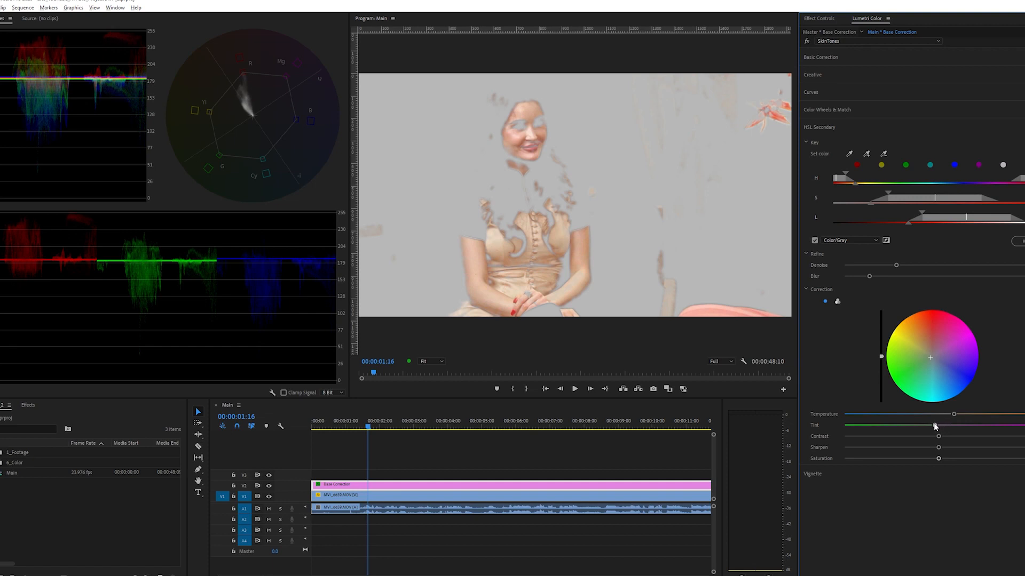
click(814, 240)
click(1023, 127)
click(1023, 127)
Add a rectangular mask in the effect controls and reshape its corners over the woman in the frame
click(819, 19)
click(830, 134)
drag(400, 260, 318, 188)
drag(358, 295, 359, 497)
drag(442, 301, 483, 301)
drag(271, 302, 248, 302)
drag(483, 302, 473, 302)
drag(472, 149, 486, 142)
Toggle the masked effect and the V2 correction layer off and on to compare the image with and without them
click(809, 122)
click(809, 120)
click(809, 120)
click(799, 122)
click(267, 486)
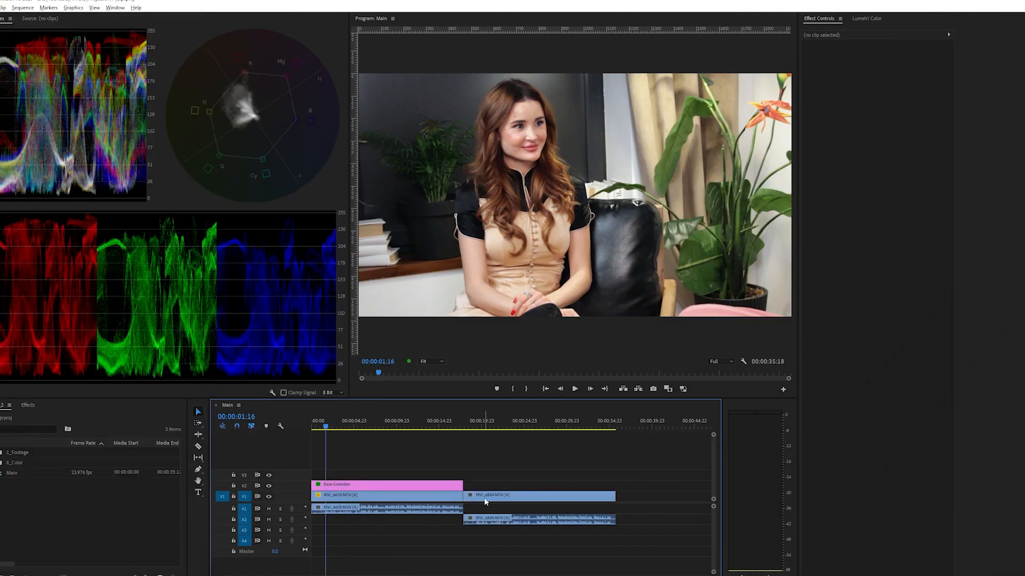
Move the second camera clip MVI_6849.MOV to the start of track V3, above the Base Correction layer
drag(484, 500, 333, 473)
key(backslash)
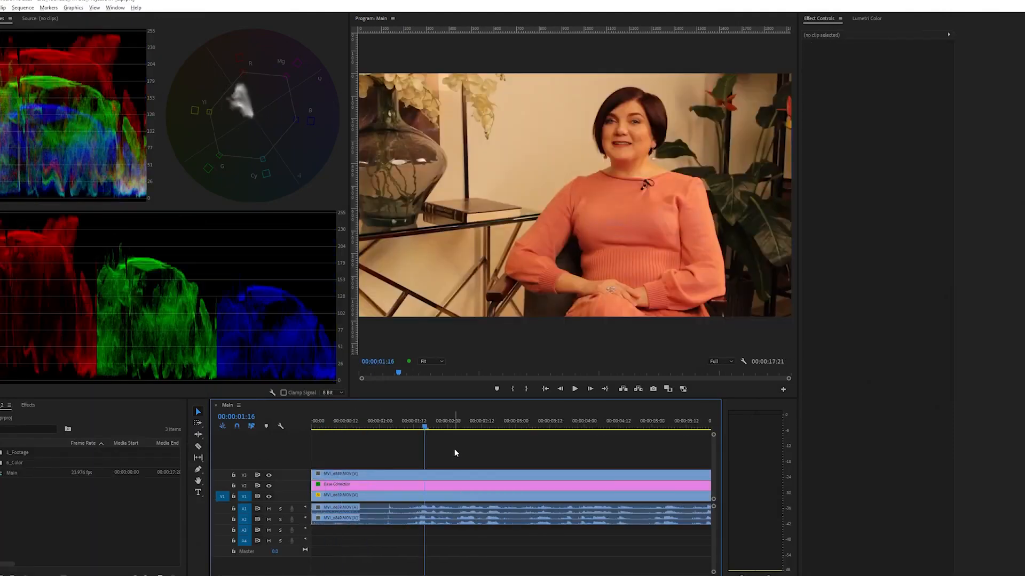
key(minus)
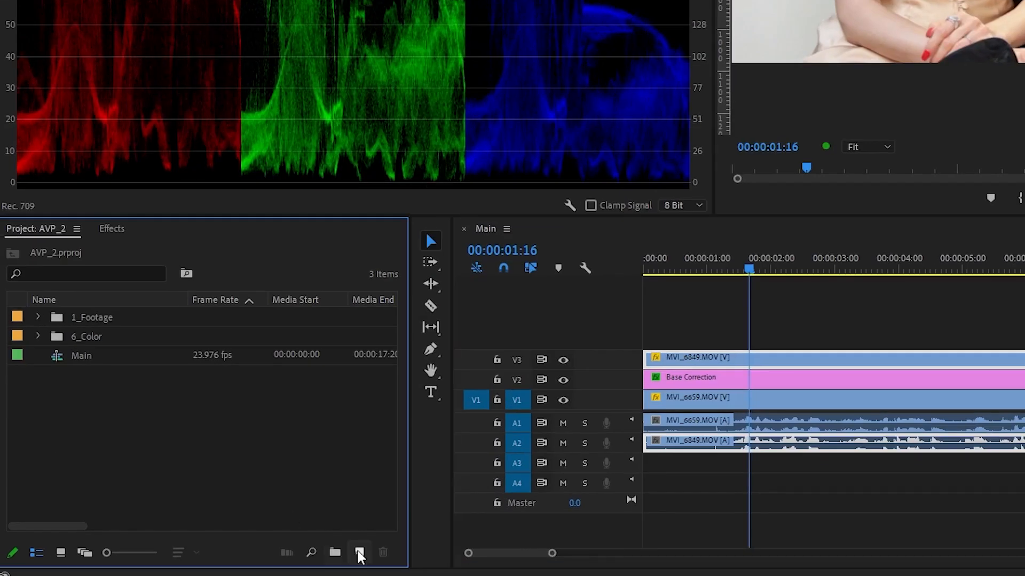
Create a 1920 x 1080, 23.976 fps adjustment layer and name it Basic Correction (2 camera)
click(358, 553)
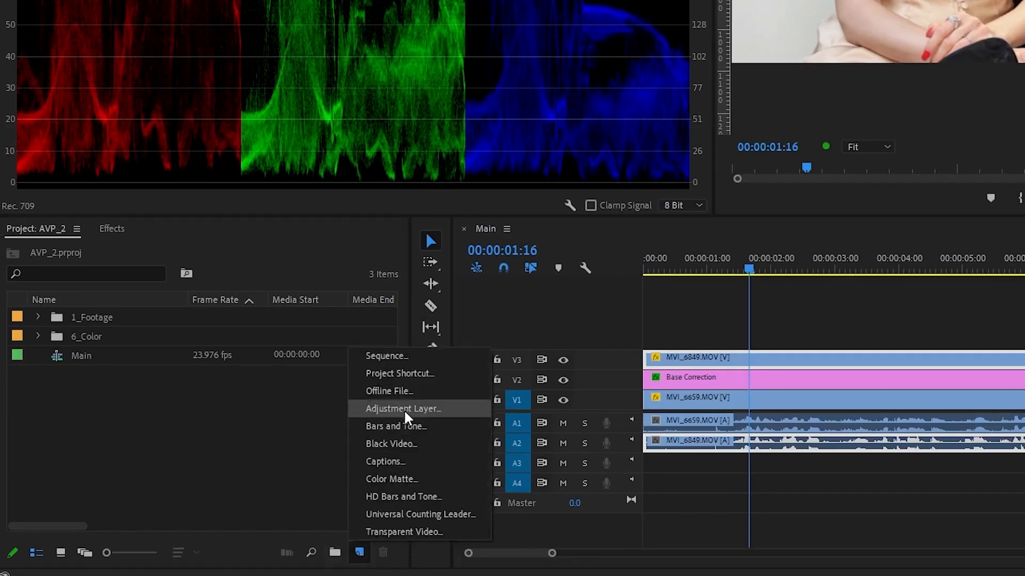
click(397, 410)
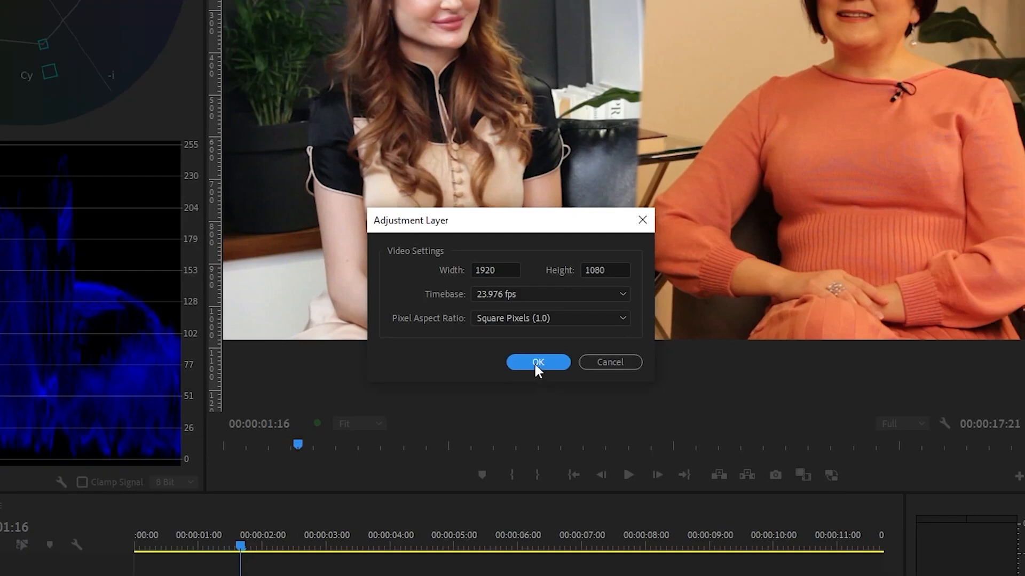
click(536, 362)
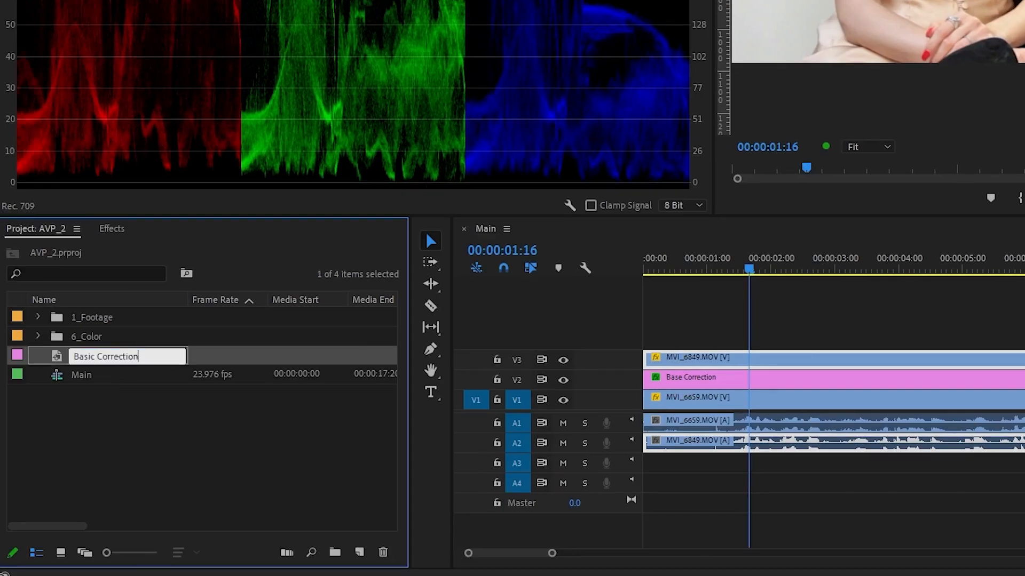
text(a)
Place the Basic Correction (2 camera) layer at the start of track V4 and paste the copied effects onto it
drag(37, 473, 319, 463)
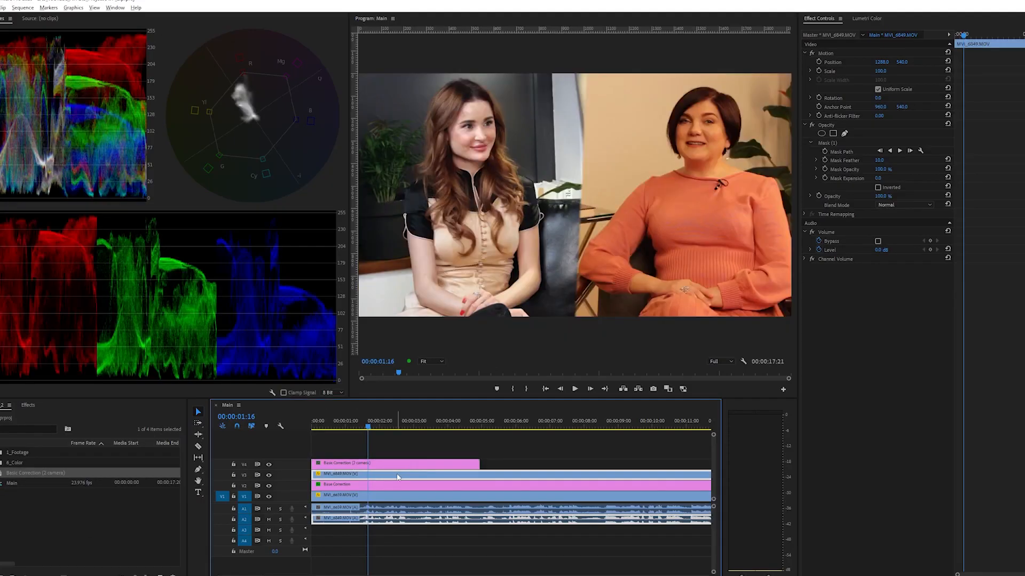
click(410, 464)
key(ctrl+v)
Extend the Basic Correction (2 camera) layer on V4 to the end of the clips beneath it
drag(480, 464, 618, 461)
drag(618, 461, 617, 462)
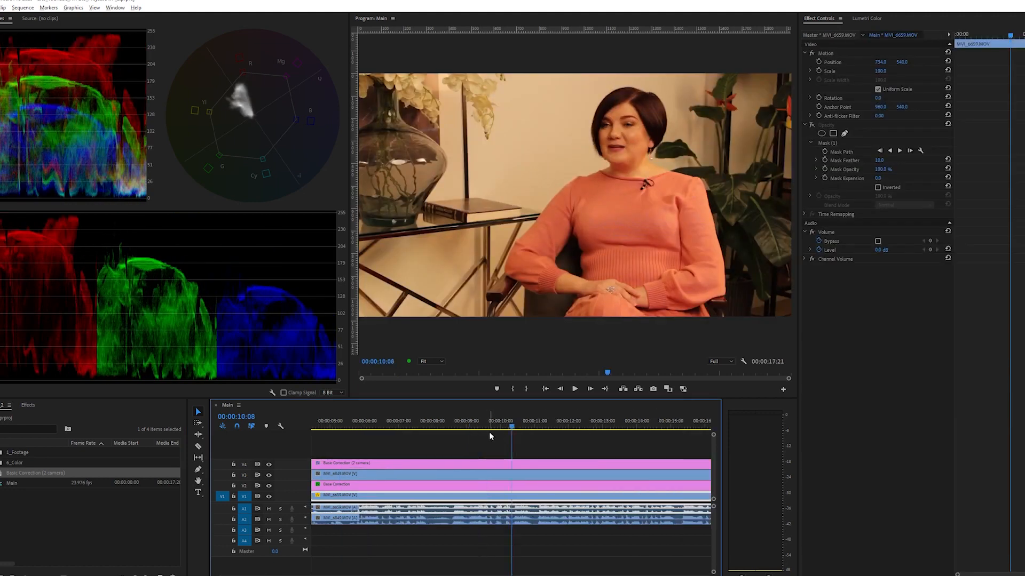
key(minus)
click(421, 466)
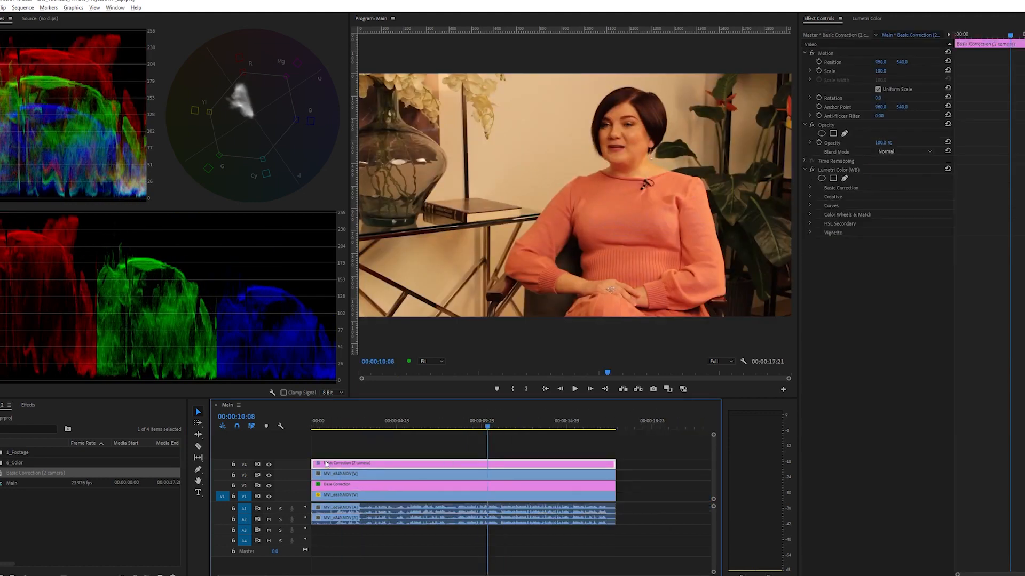
Apply the Crop effect to the second camera clip, cropping 40% from the left and 12% from the right
click(27, 405)
drag(7, 484, 458, 463)
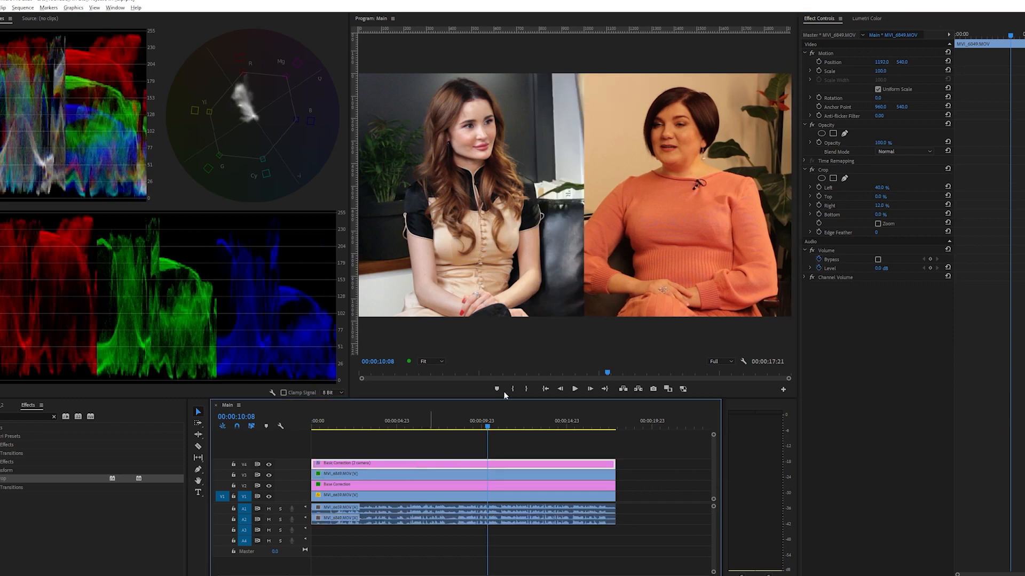
Shift the Basic Correction (2 camera) layer horizontally so it covers only the second camera's half of the frame
click(418, 464)
click(826, 53)
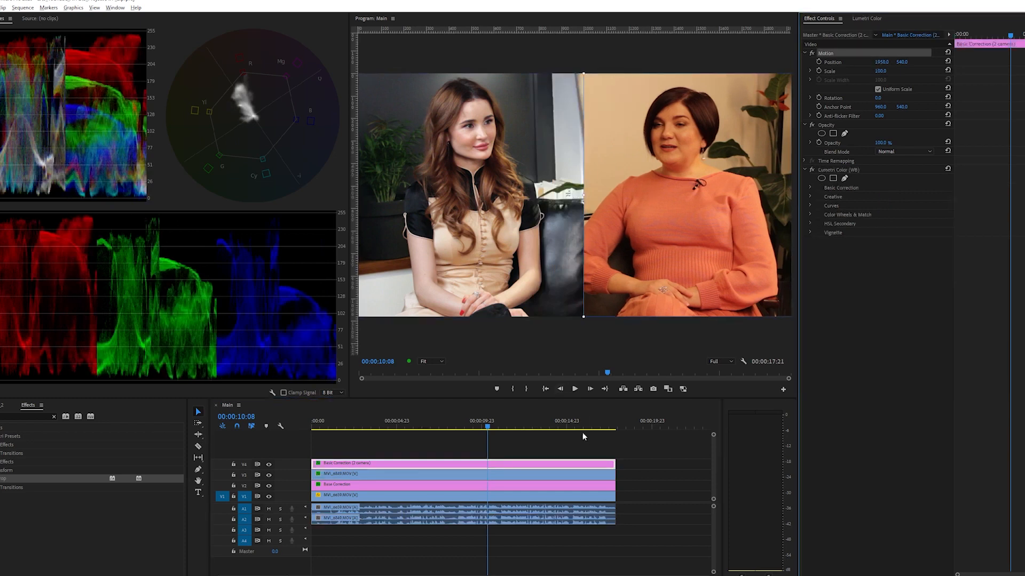
Neutralize the second camera's white balance by shifting the WB effect's Highlights wheel toward blue and fine-tuning Shadows, and compare it off and on
click(575, 474)
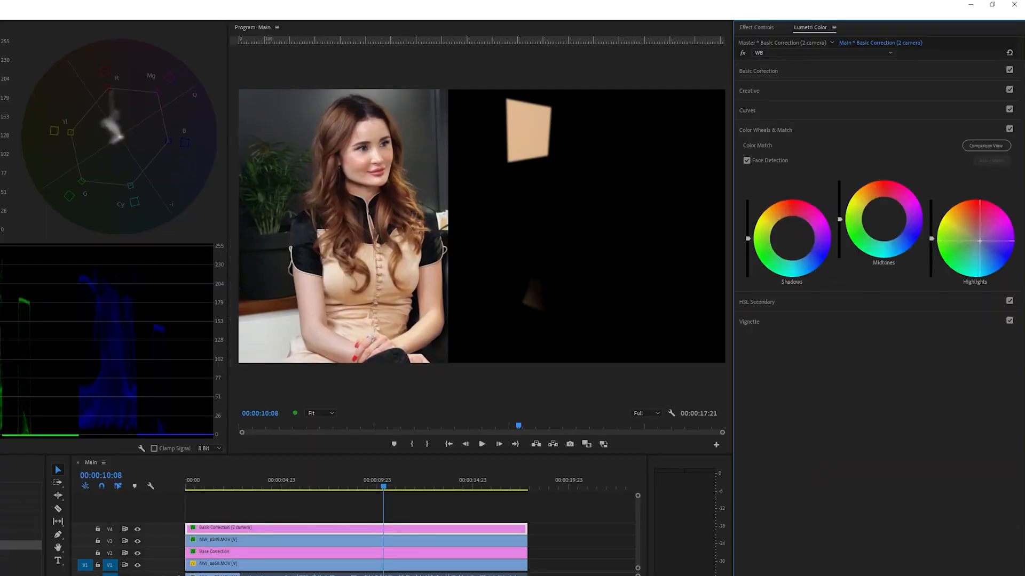
drag(996, 253, 1000, 268)
drag(793, 239, 793, 242)
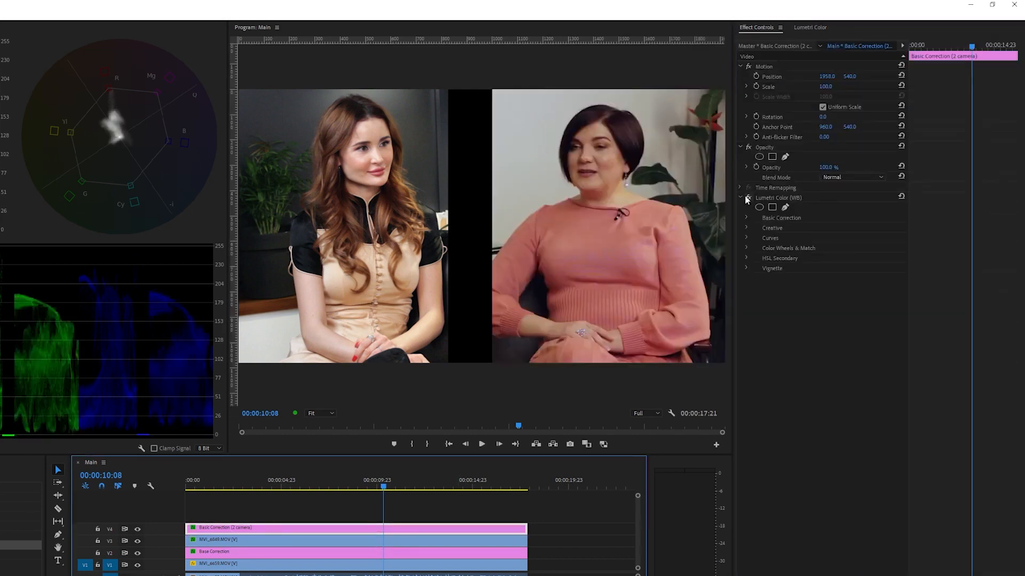
click(747, 198)
click(747, 198)
click(747, 197)
click(747, 197)
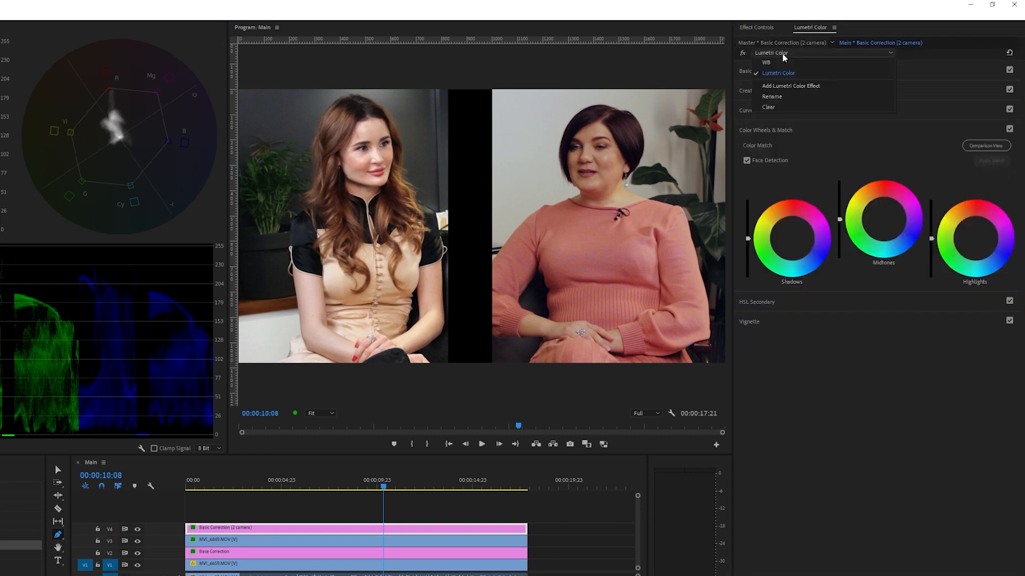
Rename the second Lumetri effect on the Basic Correction (2 camera) layer as EXP
click(774, 85)
text(EXP)
key(Return)
Raise the Highlights luminance and slightly lower the Midtones in the EXP effect, comparing the image with the effect off and on
drag(933, 243, 931, 205)
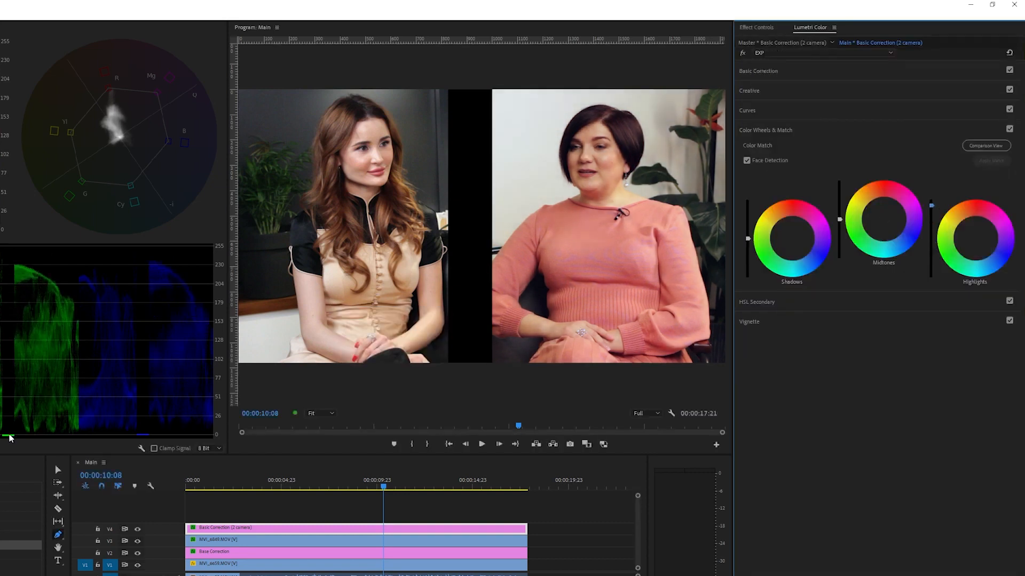
drag(748, 239, 747, 236)
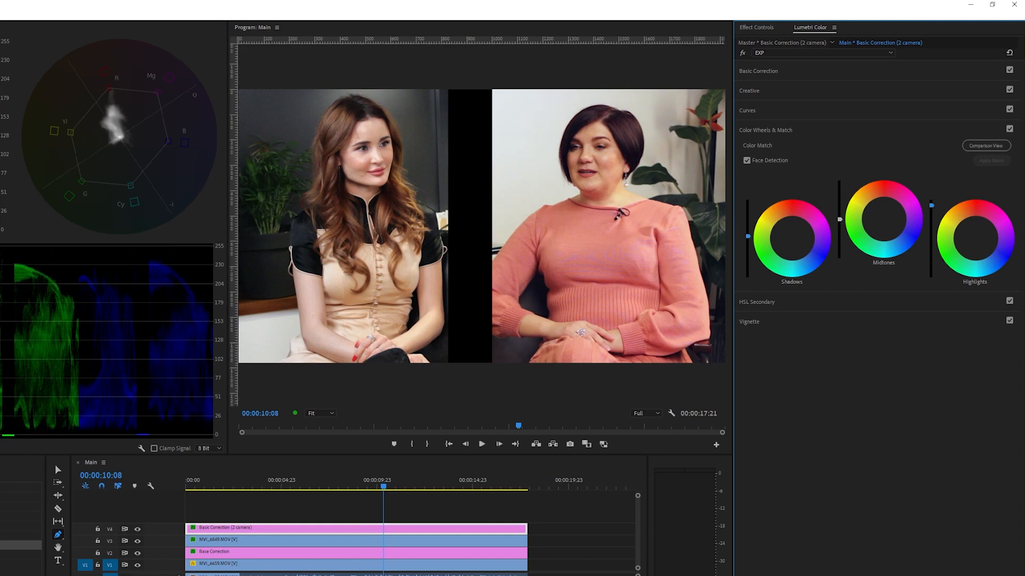
drag(840, 219, 840, 219)
drag(748, 235, 748, 239)
click(743, 54)
drag(839, 219, 839, 221)
click(743, 52)
click(744, 53)
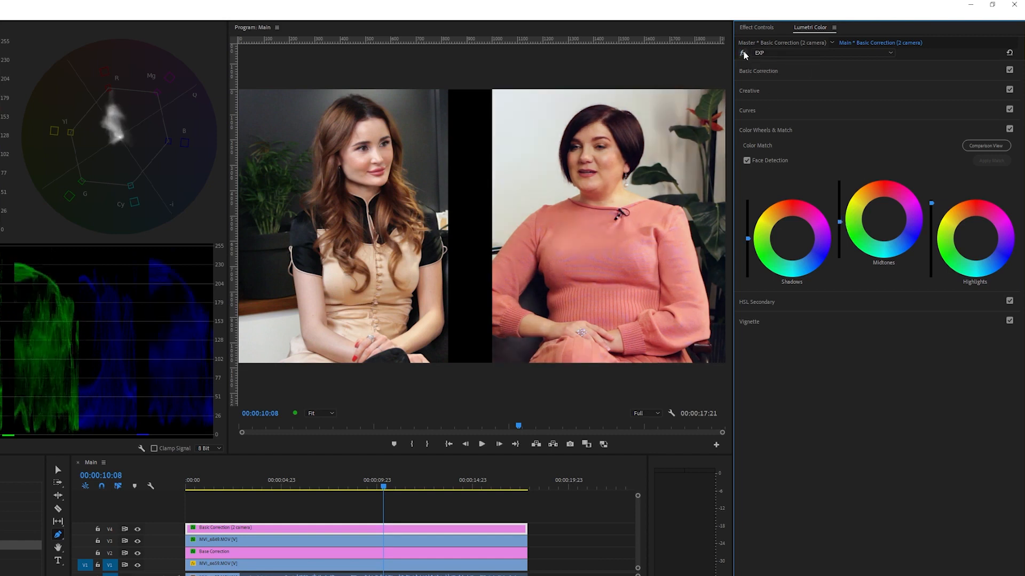
click(743, 53)
click(743, 53)
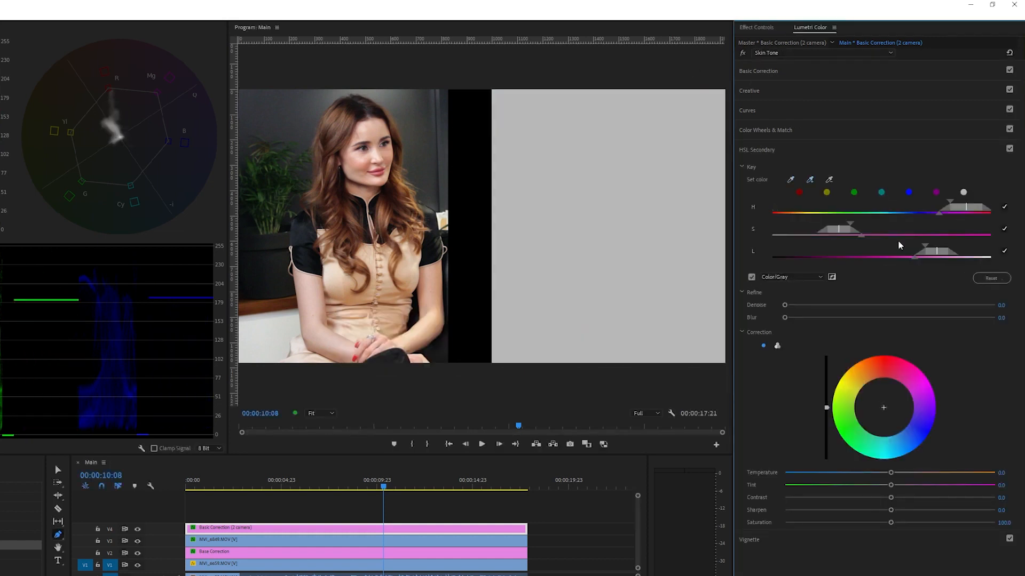
Key the second camera's skin in the Skin Tone effect's HSL Secondary with tracks V1 and V2 hidden, and nudge its Temperature slightly warmer
drag(896, 235, 857, 235)
drag(879, 251, 837, 247)
drag(826, 258, 817, 235)
click(139, 554)
click(138, 565)
click(751, 278)
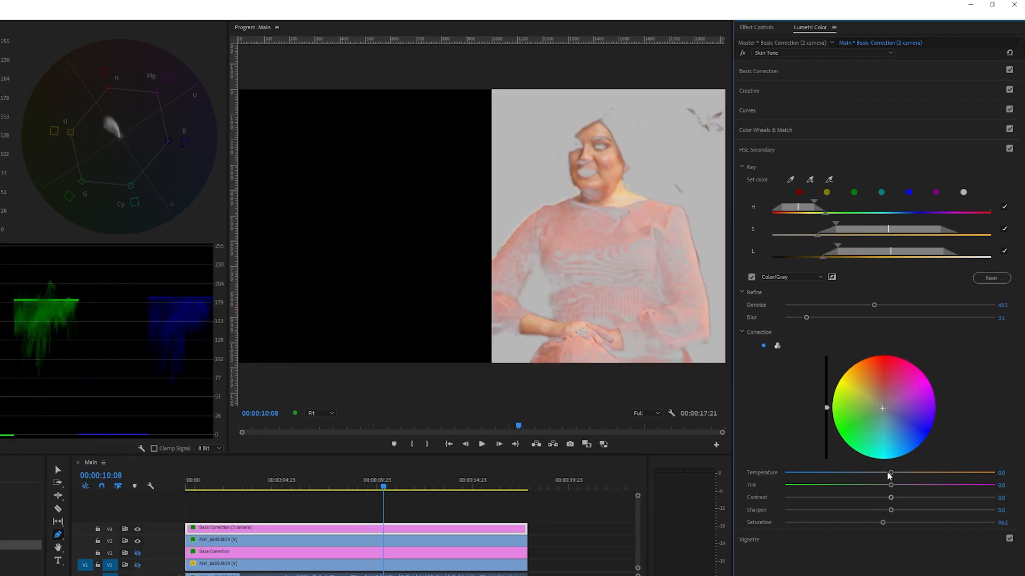
drag(895, 471, 899, 473)
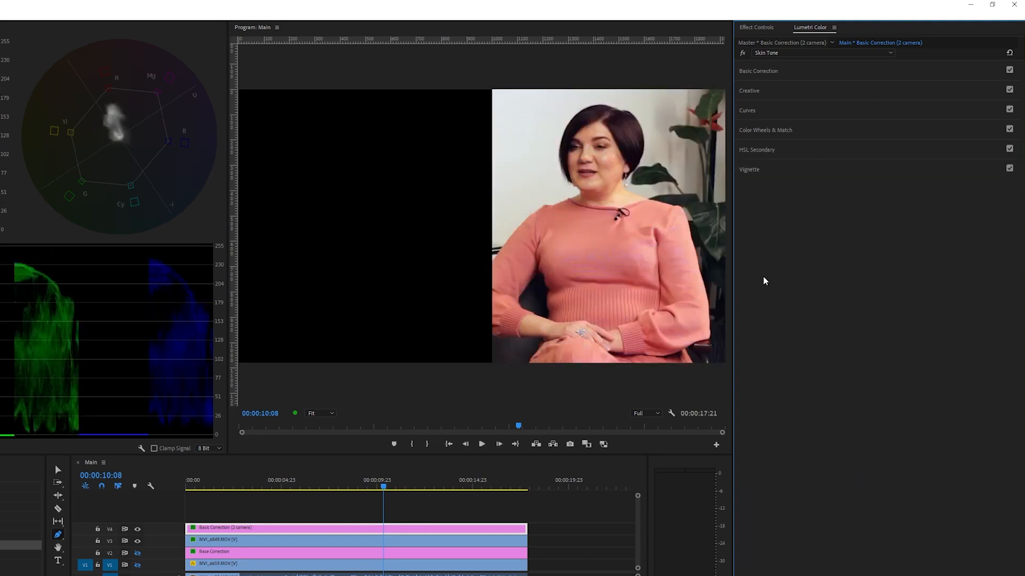
click(137, 553)
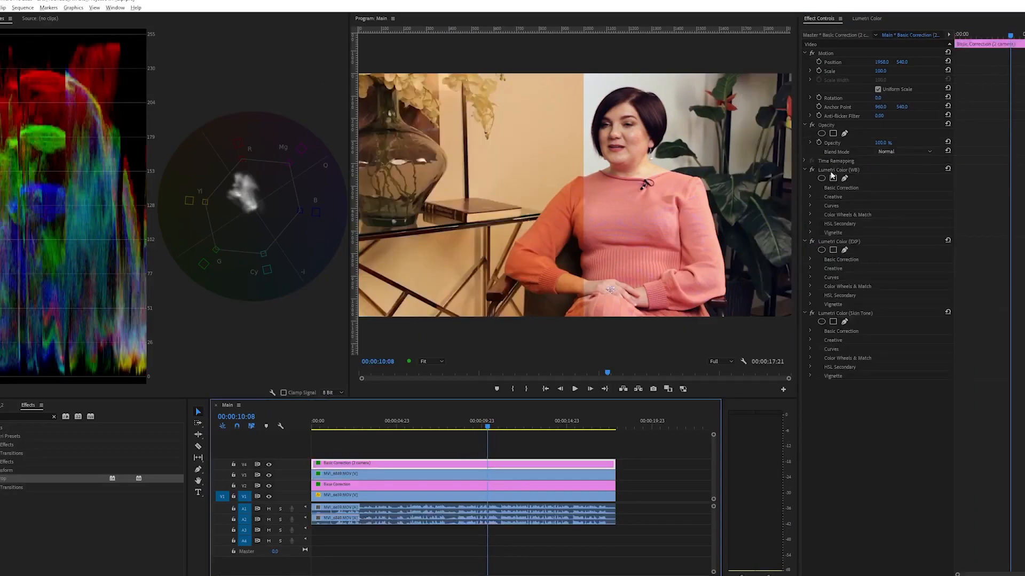
key(ctrl+a)
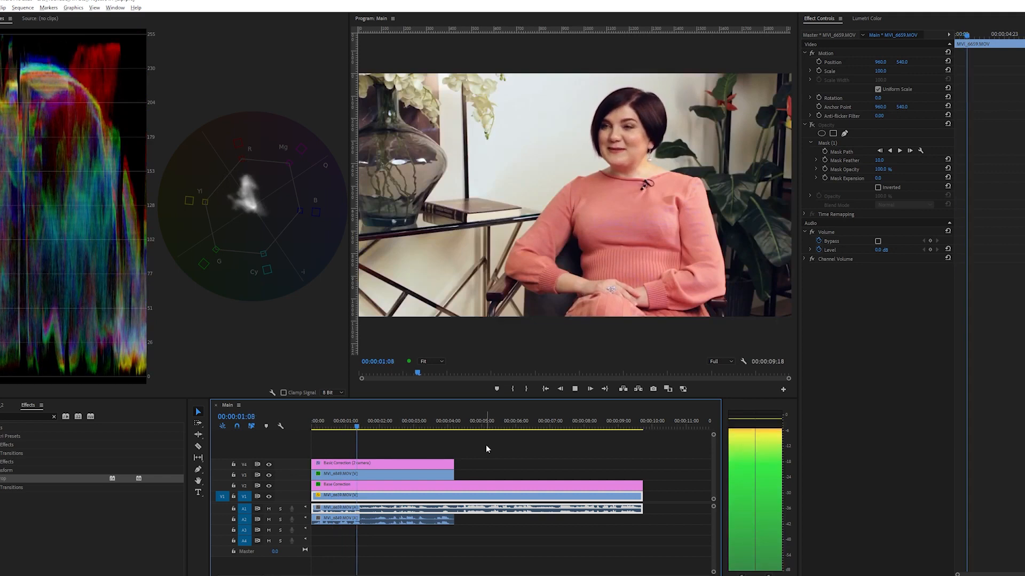
click(486, 444)
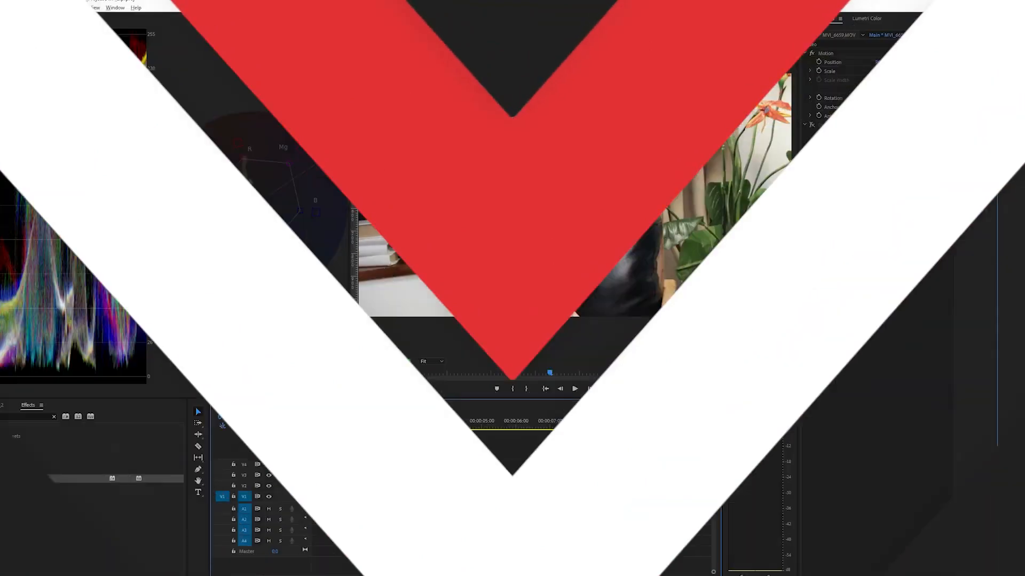
Add another Lumetri effect to the Basic Correction (2 camera) layer and name it White Wall
click(377, 464)
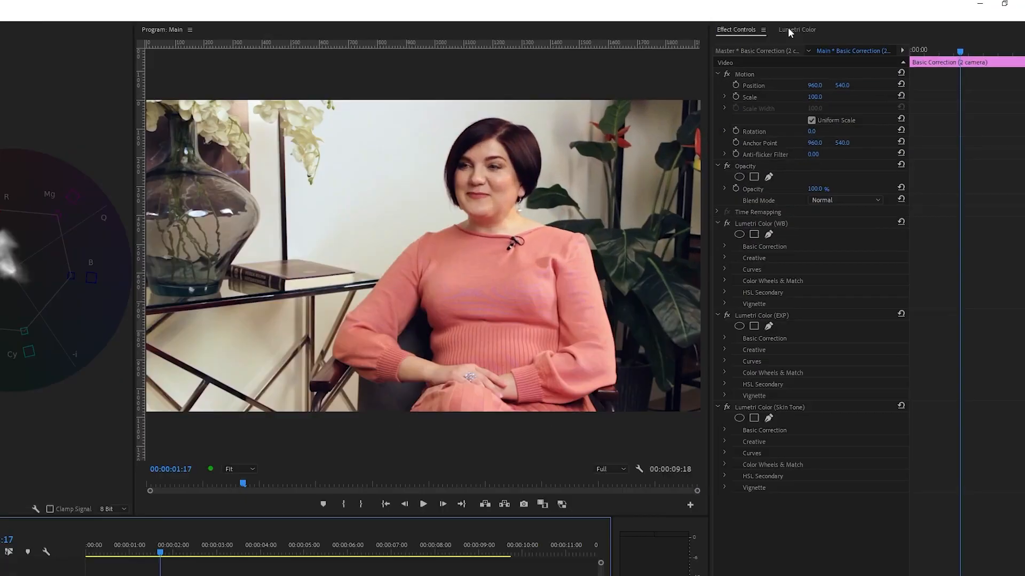
click(866, 19)
click(680, 80)
click(665, 137)
click(665, 79)
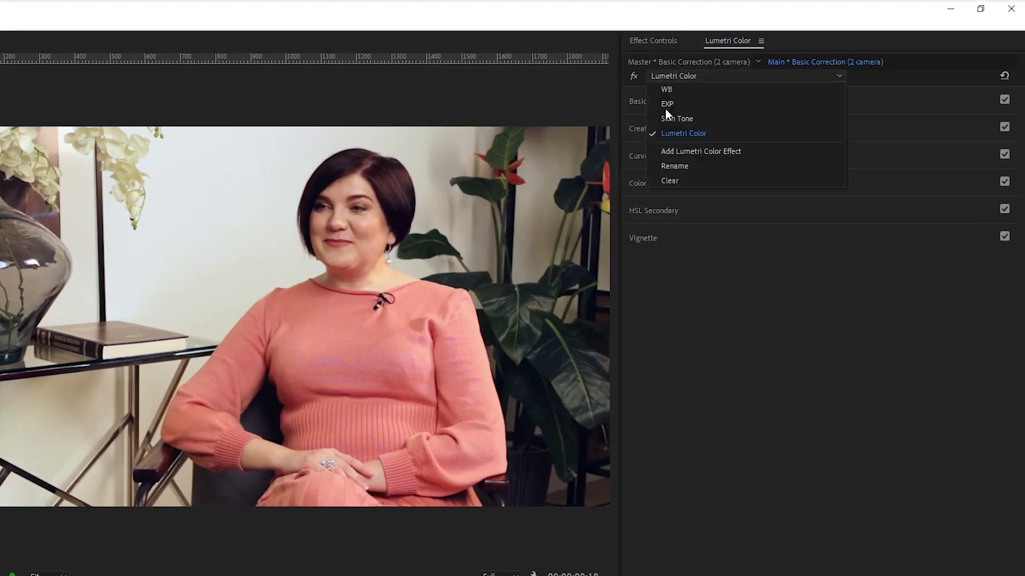
click(669, 166)
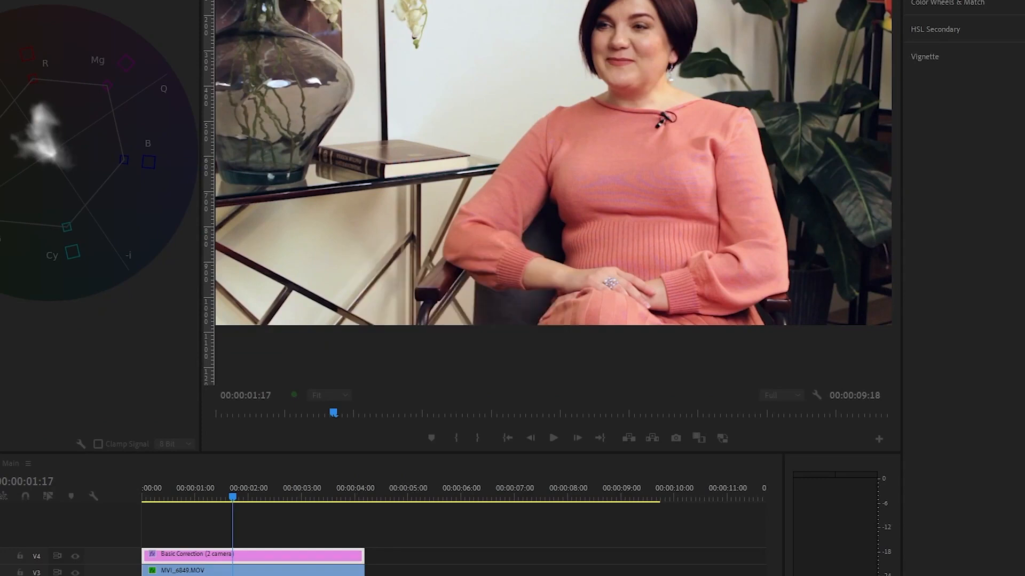
key(Return)
Key the bright wall by hue and luminance in the White Wall effect's HSL Secondary, ignoring saturation and checking the Color/Gray mask
click(698, 208)
click(997, 290)
click(997, 320)
drag(826, 346, 792, 351)
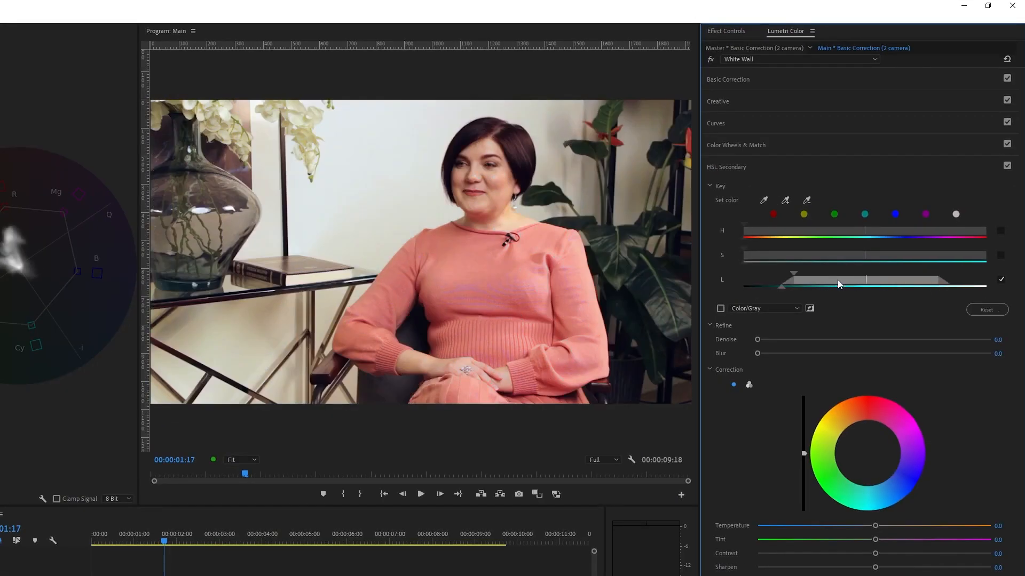
drag(792, 279, 860, 280)
click(720, 308)
drag(746, 228, 777, 236)
click(721, 309)
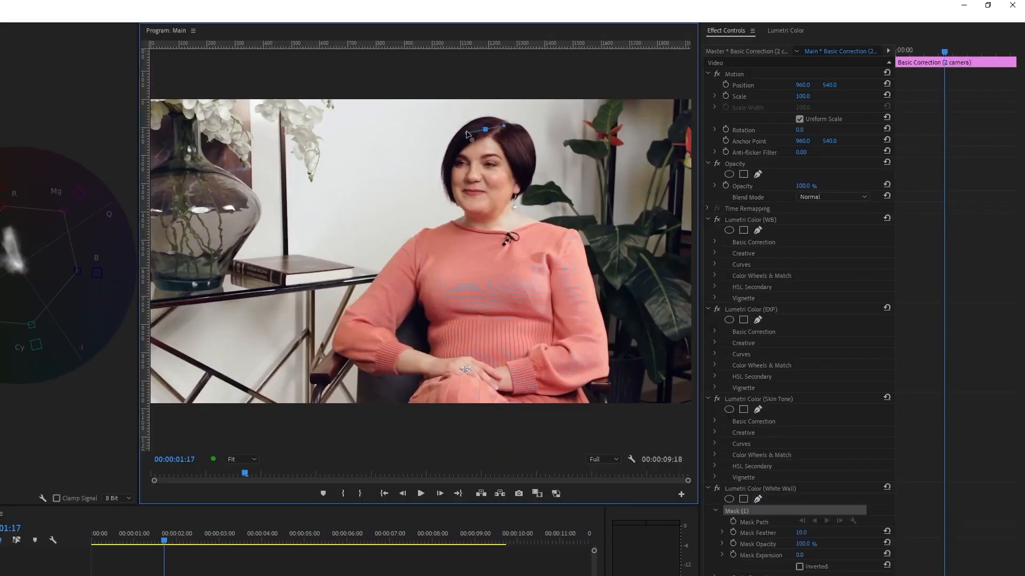
Draw an inverted free-form mask around the seated woman on the White Wall effect, and compare the effect off and on
click(426, 372)
drag(406, 410, 404, 419)
click(436, 441)
click(521, 437)
click(584, 436)
click(589, 405)
click(578, 387)
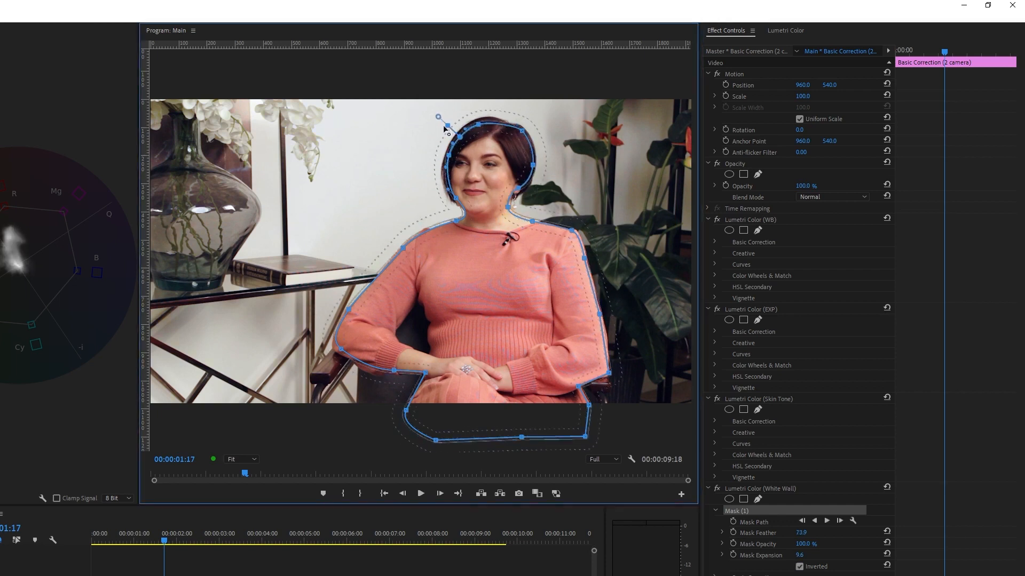
click(717, 489)
click(718, 489)
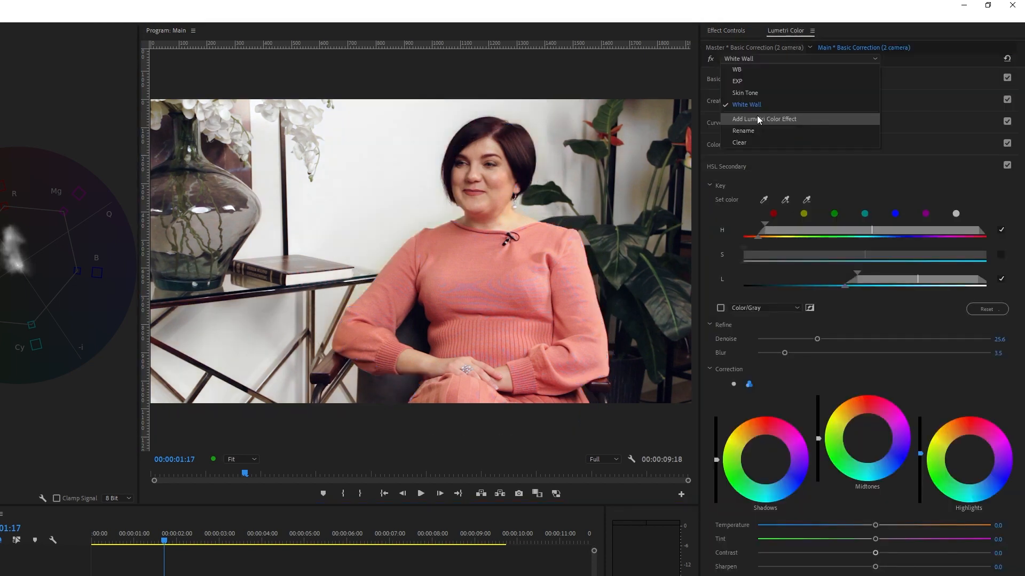
Add another Lumetri effect to the Basic Correction (2 camera) layer and name it Saturation
click(758, 117)
click(753, 59)
click(747, 142)
text(Saturation)
key(Return)
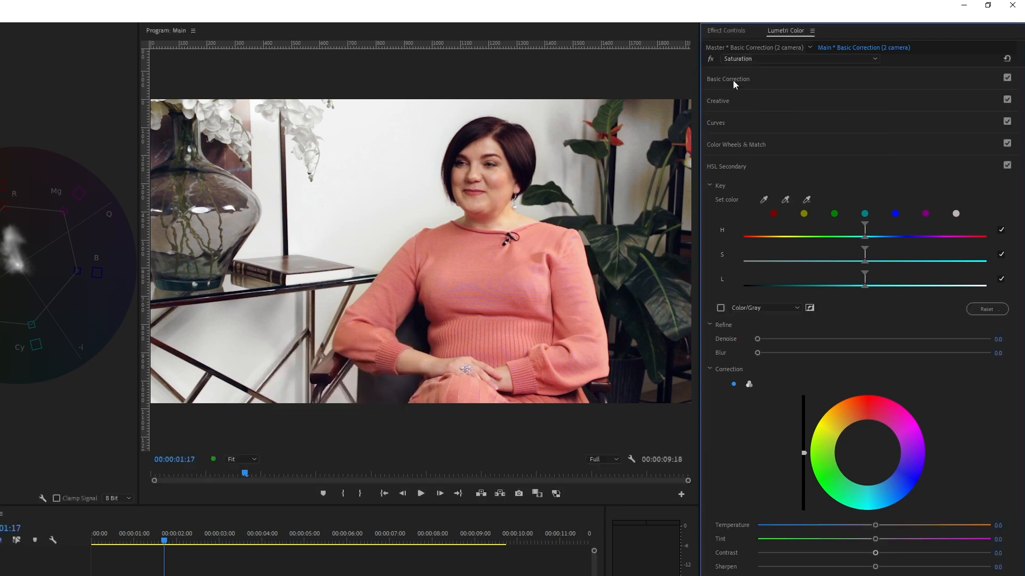
Set the Saturation effect's basic correction saturation to 110
click(732, 80)
click(1001, 281)
text(110)
key(Return)
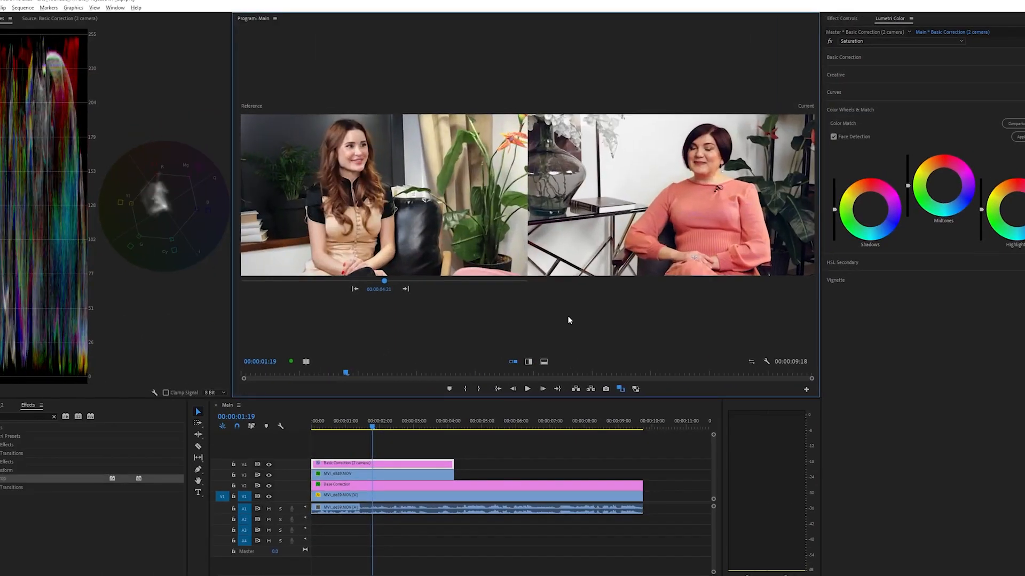
Set up the comparison view with the second camera's shot as the reference and the first camera's shot as the current frame
click(481, 486)
drag(372, 427, 470, 427)
drag(384, 281, 321, 281)
drag(471, 427, 480, 427)
Key the bright background by luminance only in the HSL Secondary of the Base Correction layer's WhiteWall effect
click(632, 485)
click(896, 41)
click(867, 64)
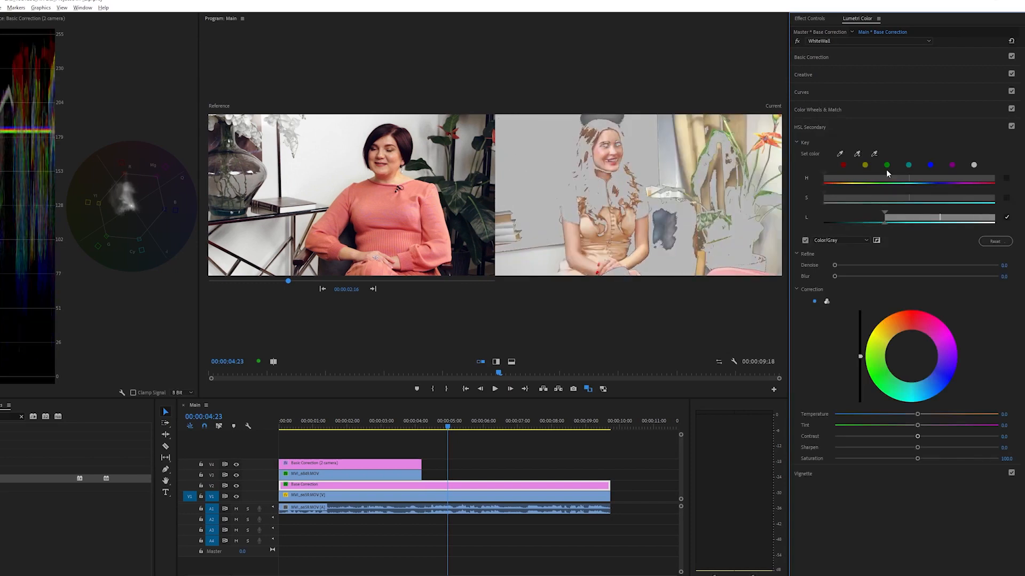
drag(886, 168, 995, 176)
click(1006, 178)
drag(895, 218, 903, 218)
click(825, 259)
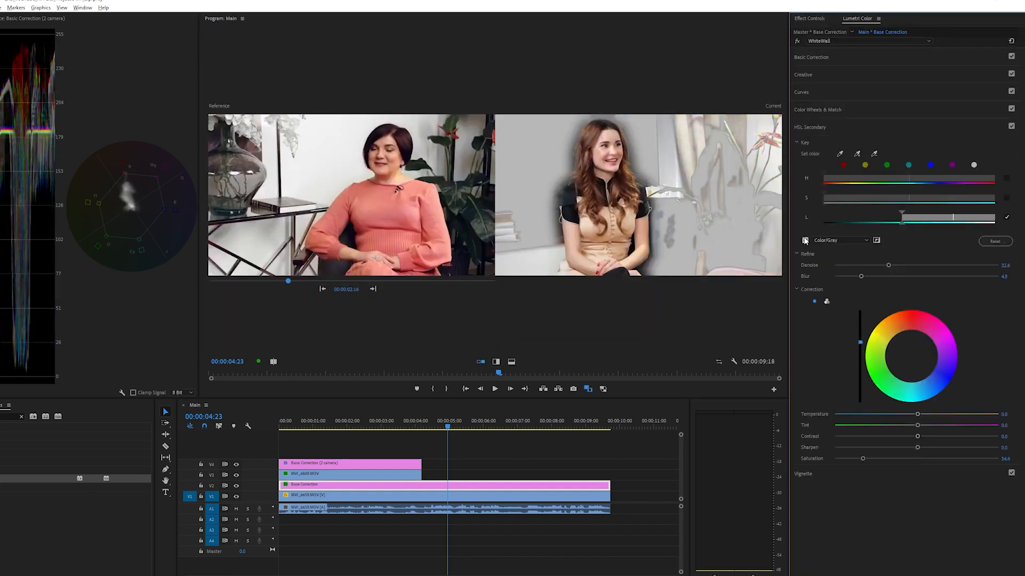
Extend the WhiteWall effect's inverted mask around the first camera's woman so that it also covers the plant and curtain area
click(813, 18)
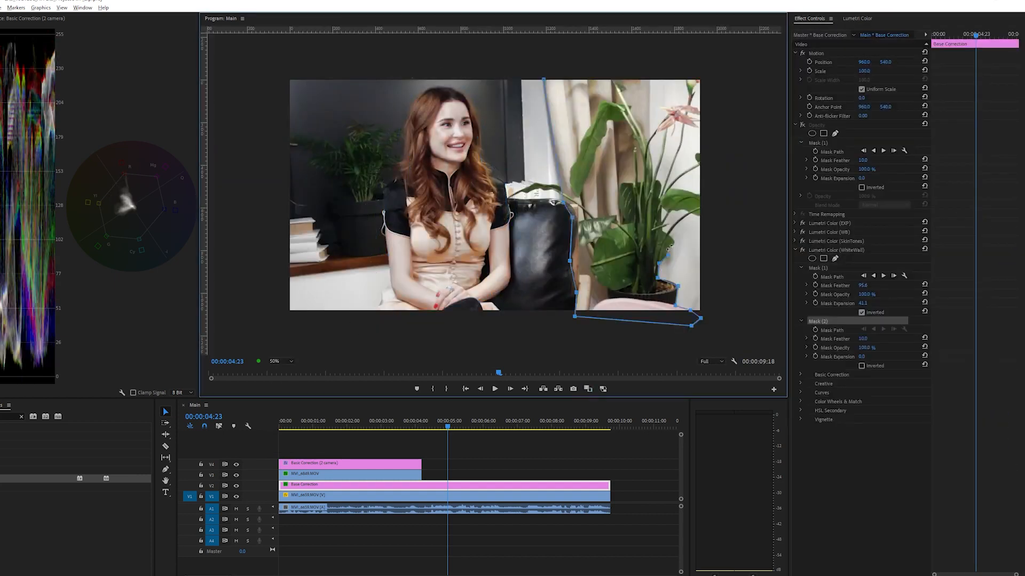
click(861, 366)
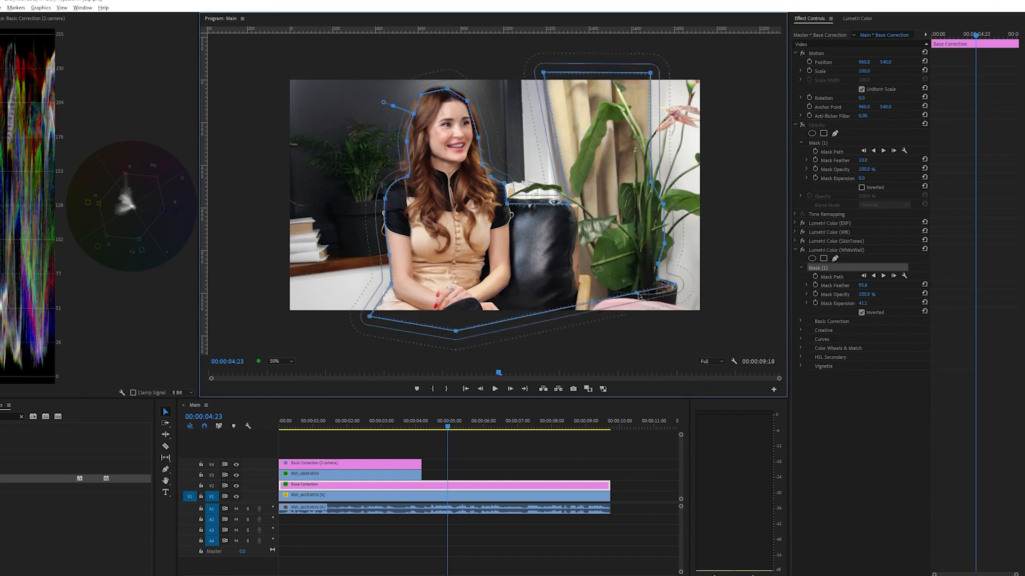
drag(638, 293, 628, 347)
click(483, 531)
click(483, 485)
click(801, 252)
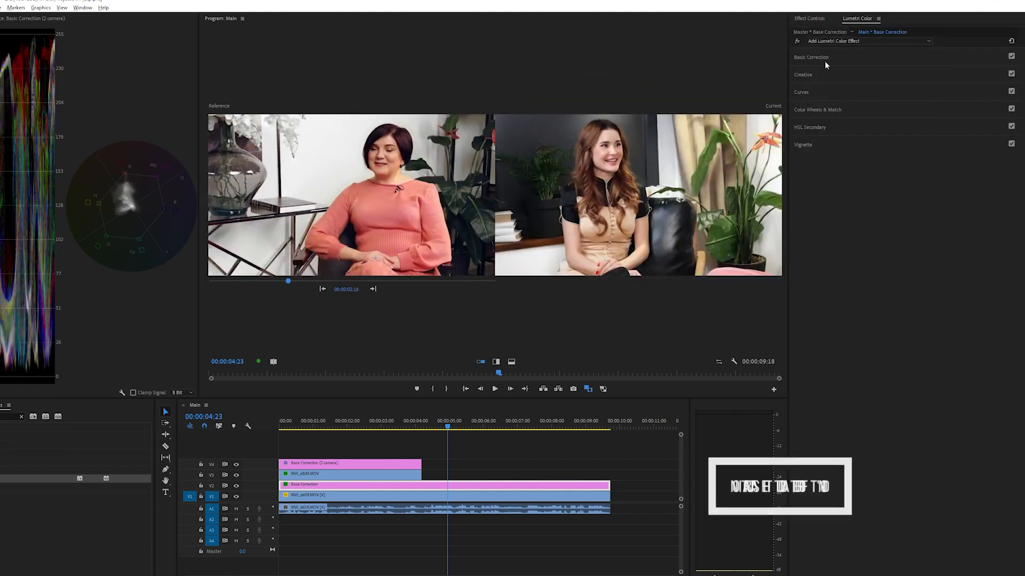
Name the newly added Lumetri effect on the Base Correction layer Saturation and open its basic correction settings
click(864, 41)
click(824, 111)
text(Saturati)
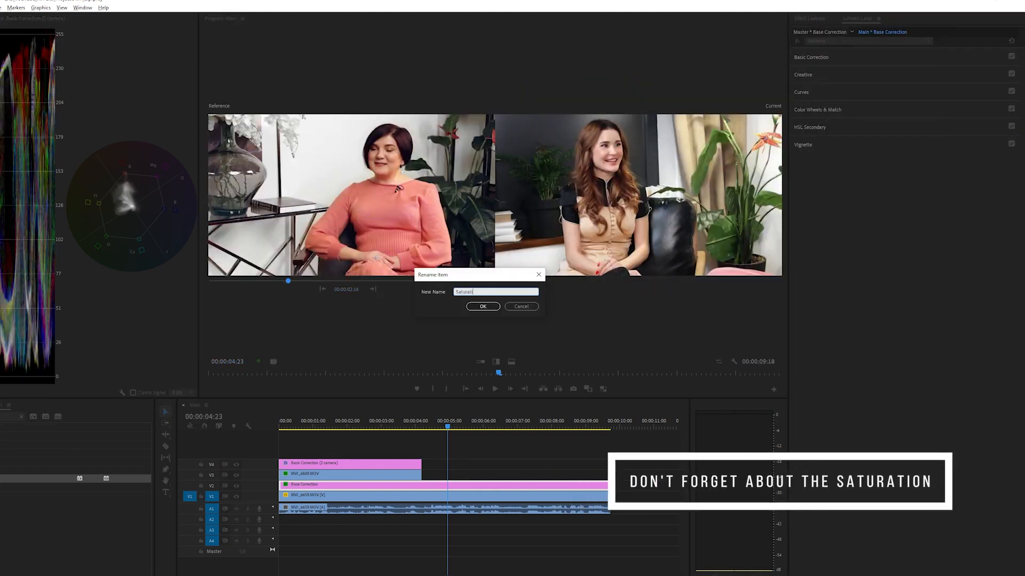
text(on)
key(Return)
click(823, 62)
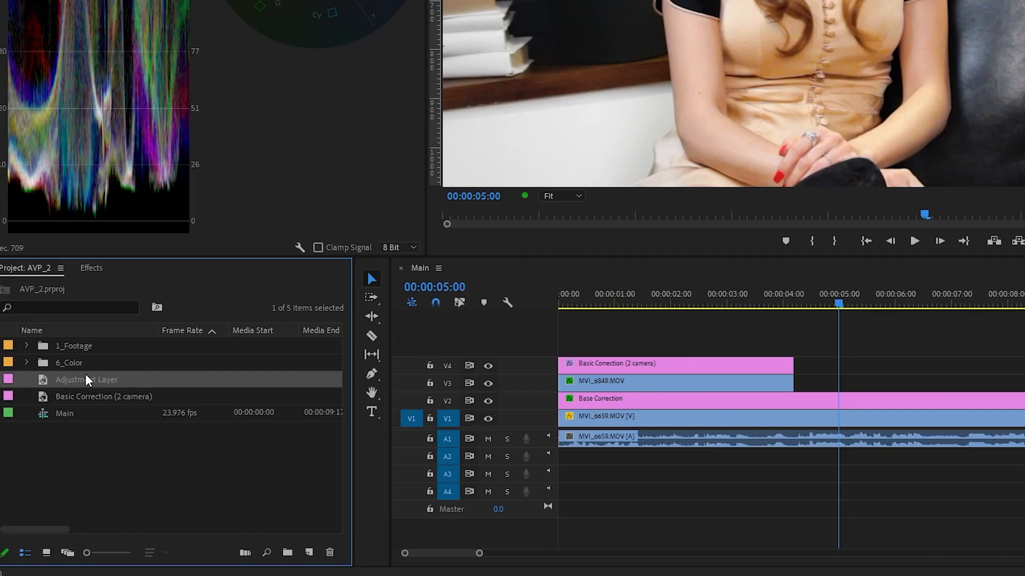
Rename the unused adjustment layer in the project as Look
click(85, 372)
text(Look)
key(Tab)
key(Escape)
Place the Look layer on track V5 across the whole sequence and give it a yellow label
drag(60, 346, 652, 311)
drag(557, 310, 904, 309)
right_click(823, 320)
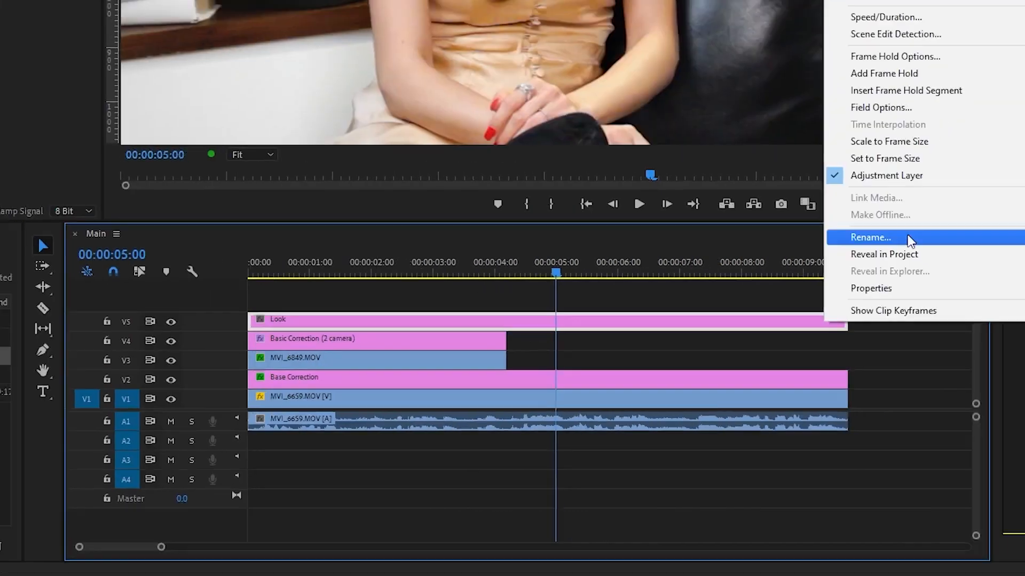
mouse_move(688, 274)
click(776, 427)
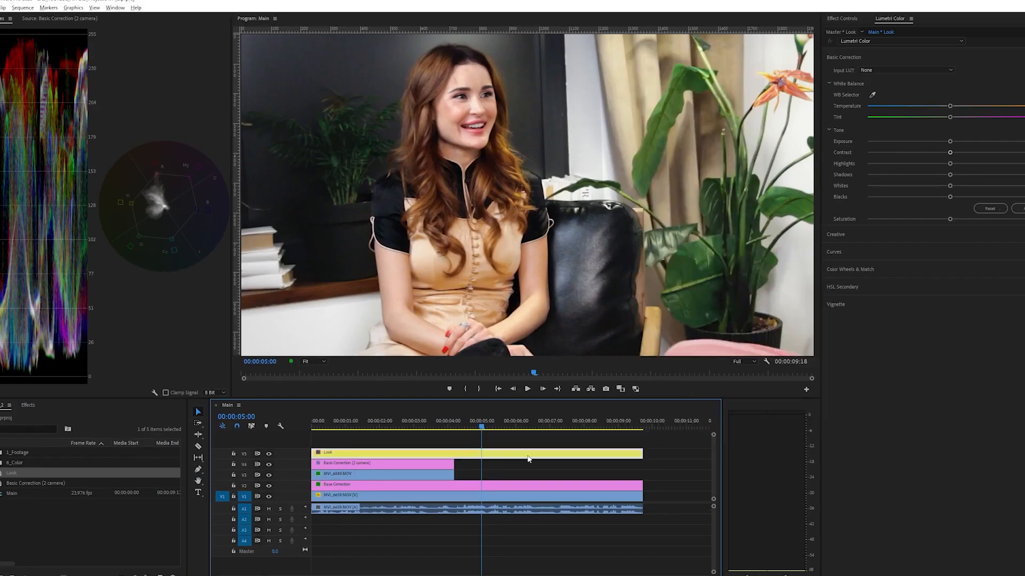
Browse the creative looks for the Look layer, apply Kodak 5205 Fuji 3510 (by Adobe), and reduce its intensity
click(828, 84)
click(828, 96)
click(836, 123)
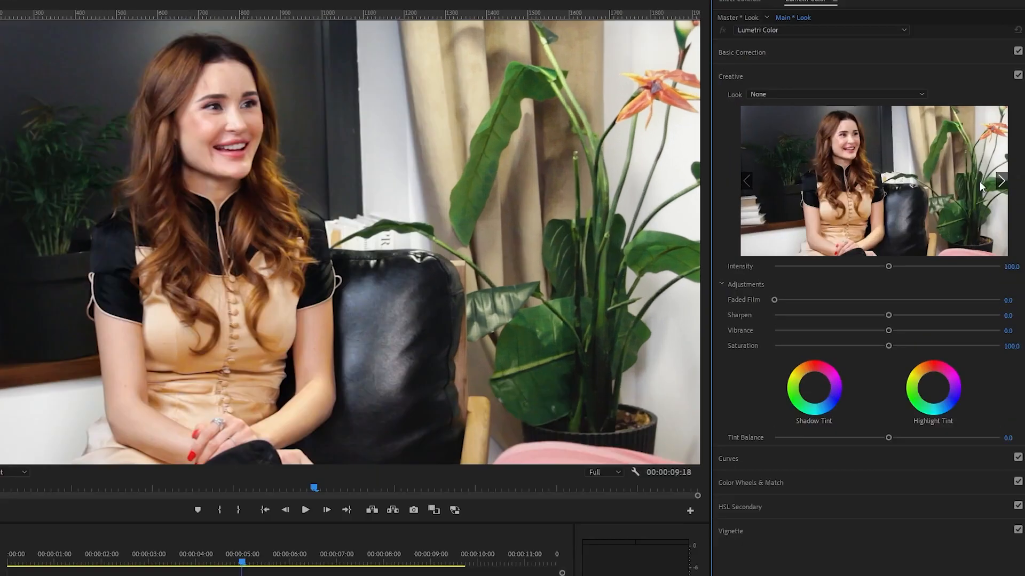
click(988, 196)
click(987, 197)
click(988, 196)
click(987, 196)
click(987, 197)
click(988, 197)
click(987, 197)
click(987, 196)
click(987, 196)
click(698, 196)
click(875, 199)
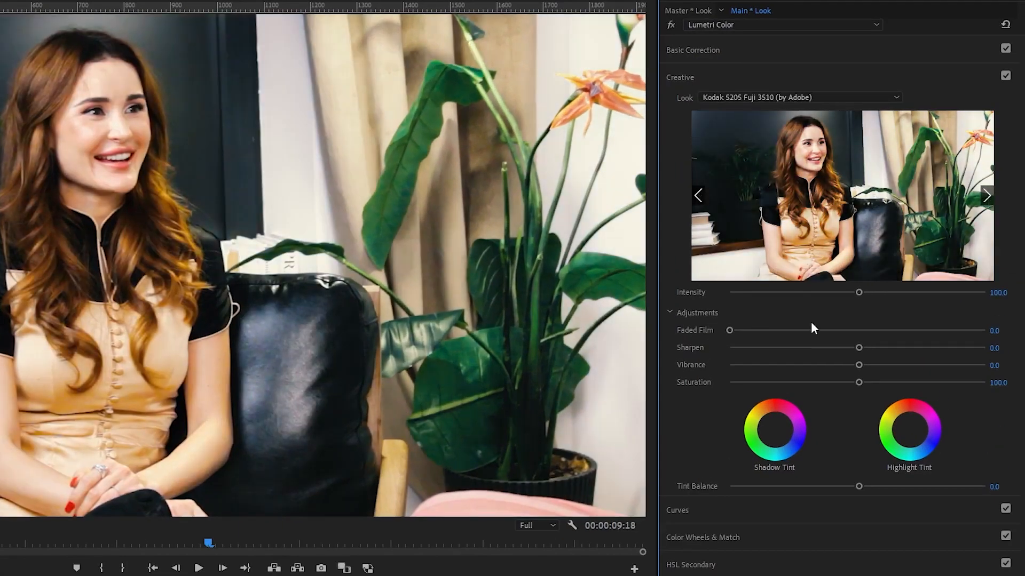
drag(849, 292, 779, 292)
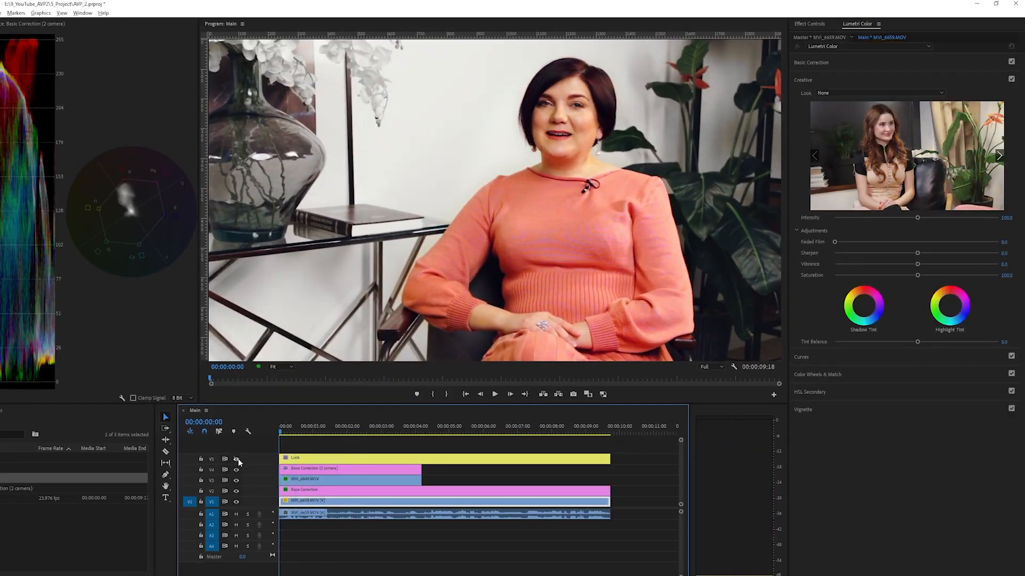
Play back the graded sequence, viewing it full screen before returning to the normal workspace
click(459, 438)
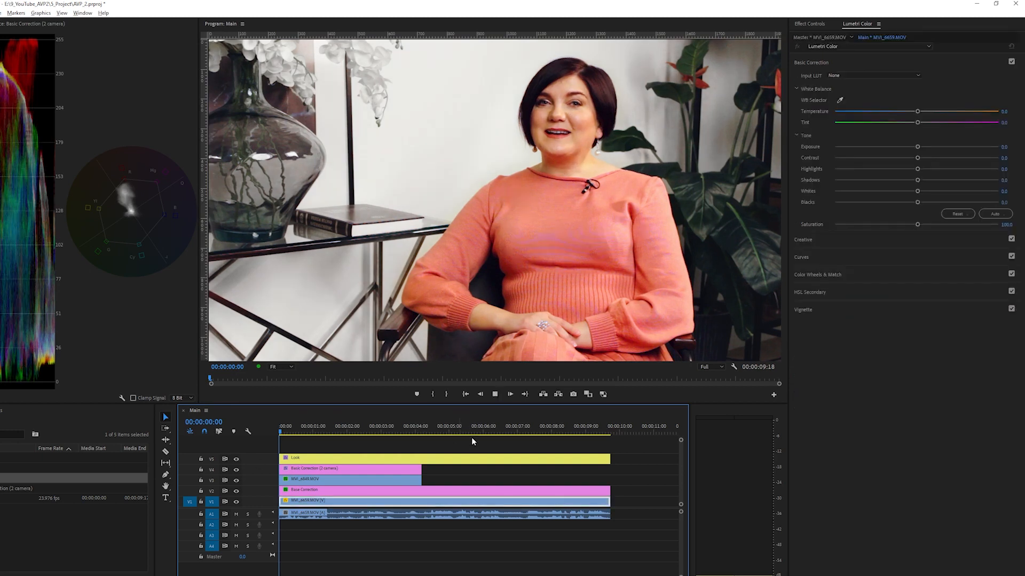
key(space)
key(ctrl+grave)
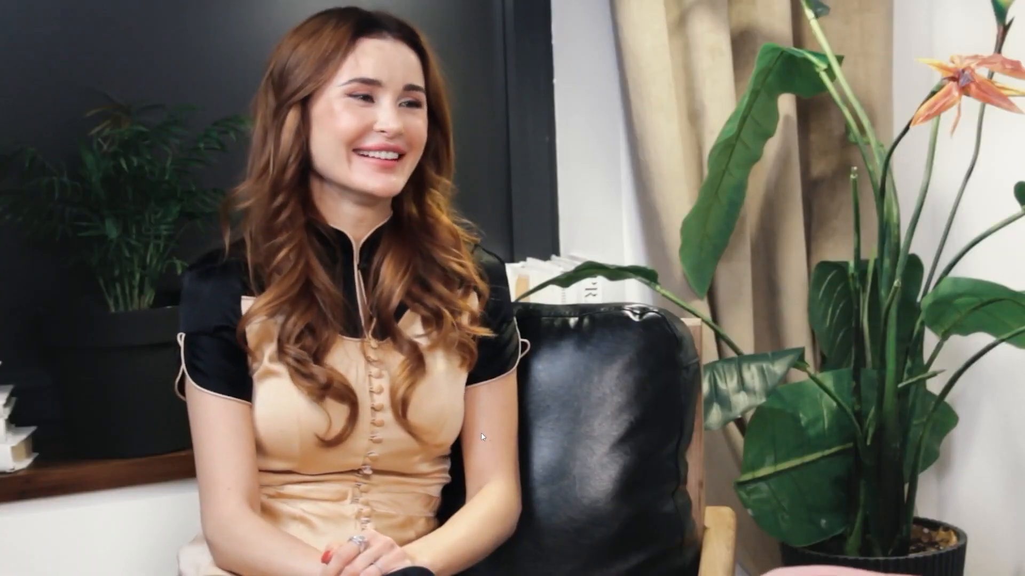
key(ctrl+grave)
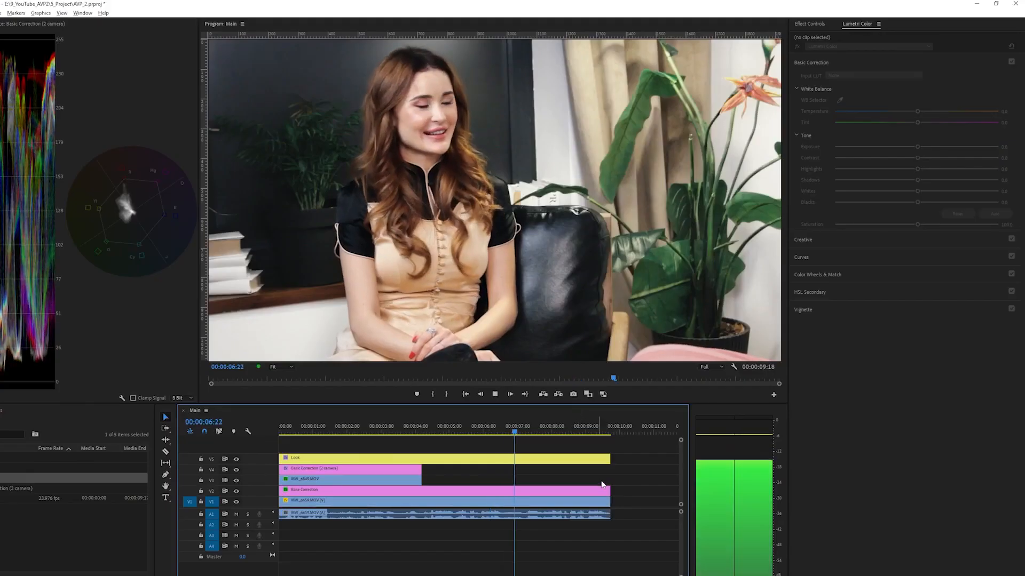